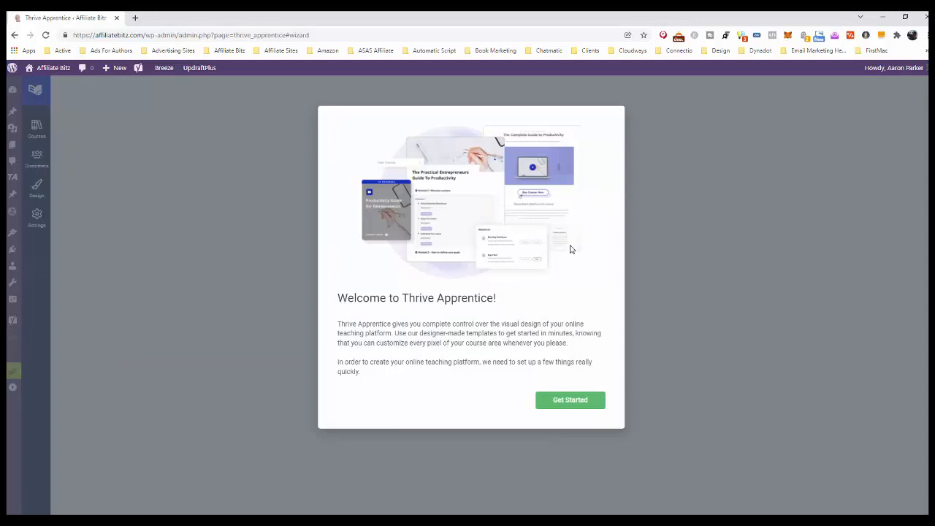
Start the initial setup and create a new page named Courses as the course listing page.
click(576, 402)
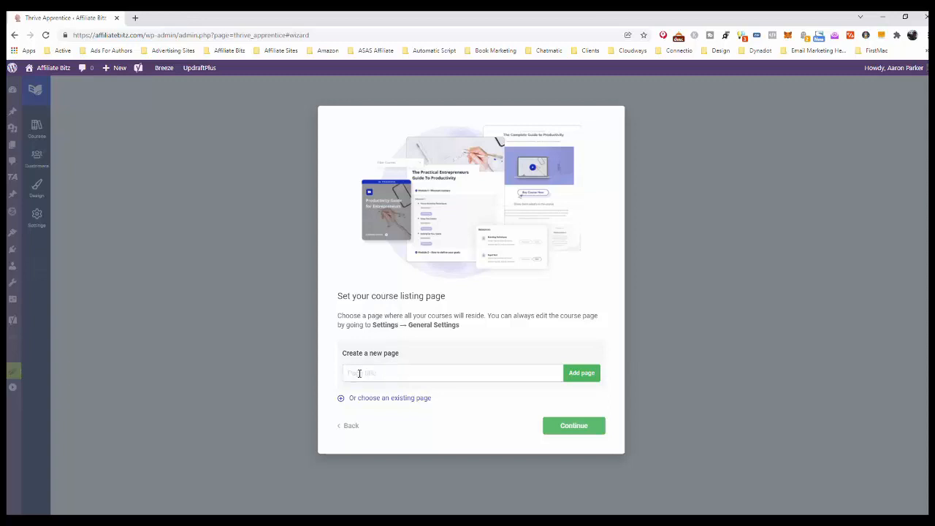
text(Courses)
click(583, 375)
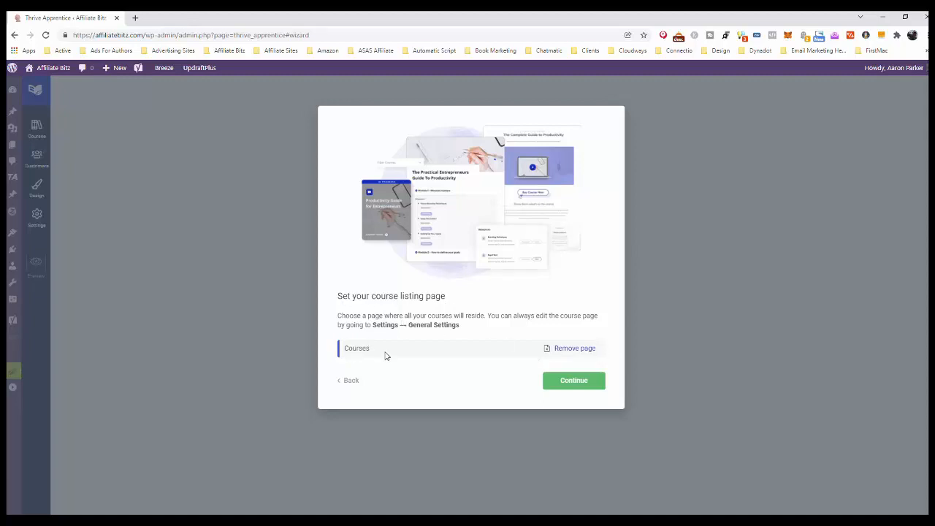
click(578, 383)
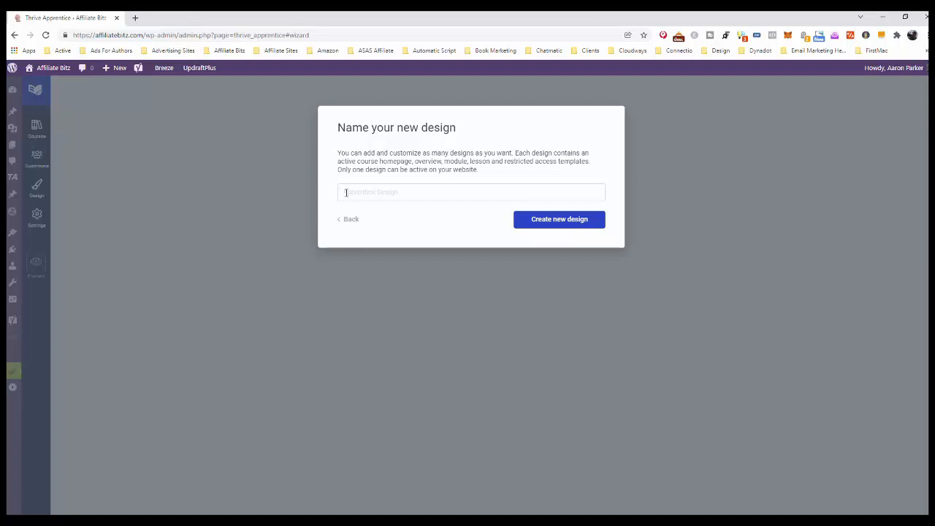
Name the new design Course Design and create it.
text(Course Design)
click(563, 221)
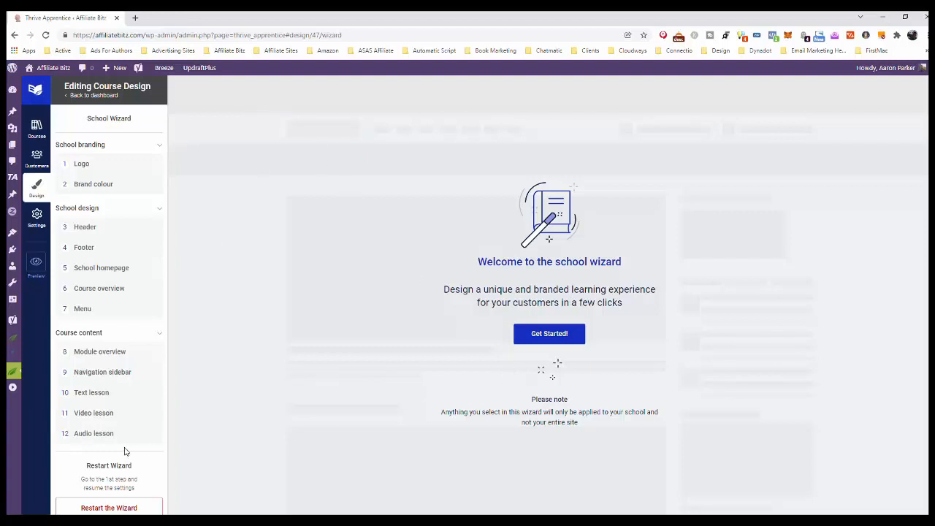
Start the school wizard and set the purple Affiliate Bitz logo from the media library as the school logo.
click(549, 334)
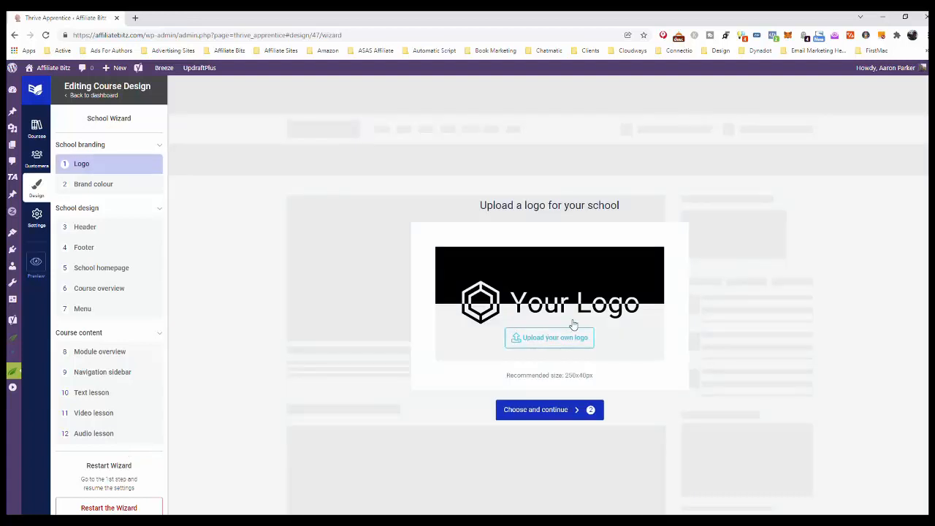
click(558, 338)
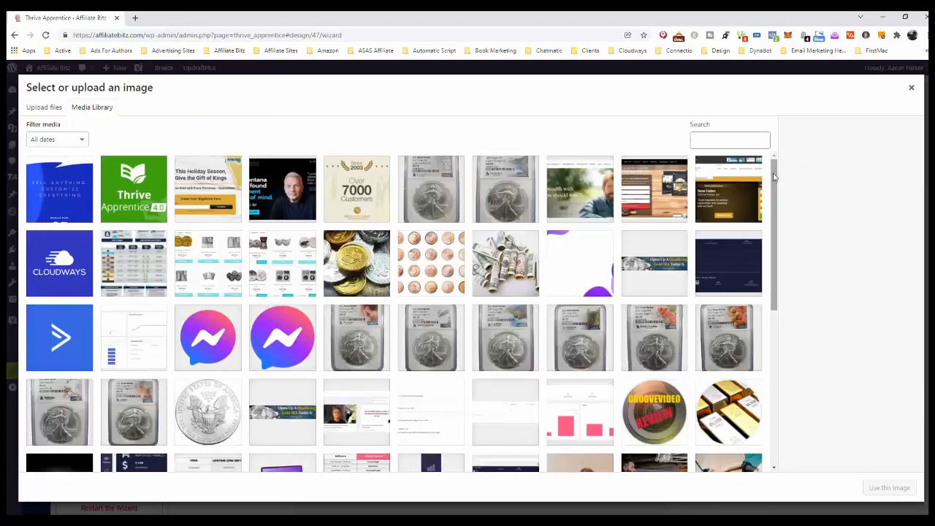
drag(775, 182, 759, 453)
click(395, 459)
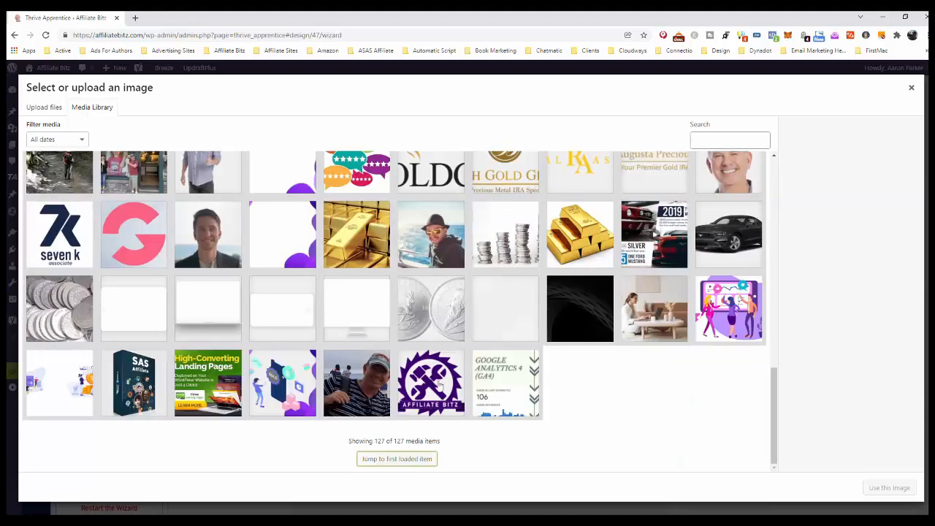
click(437, 384)
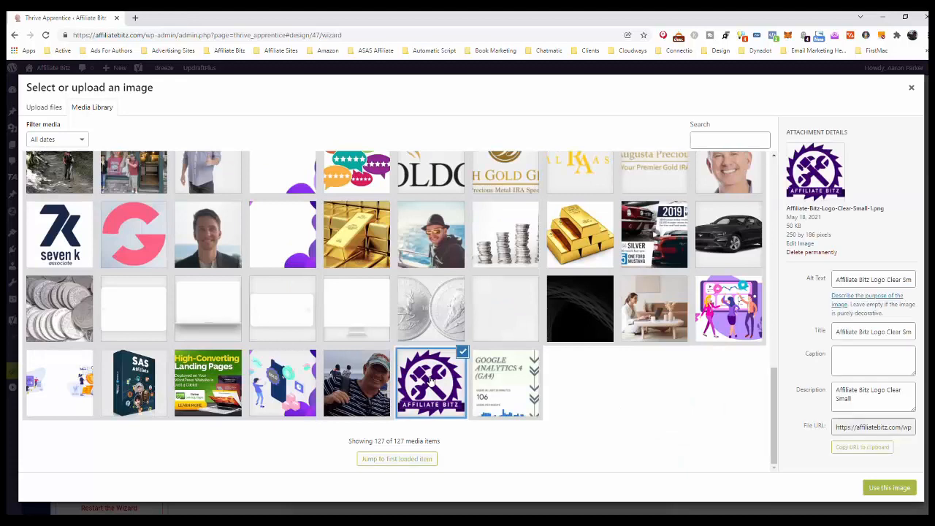
click(891, 488)
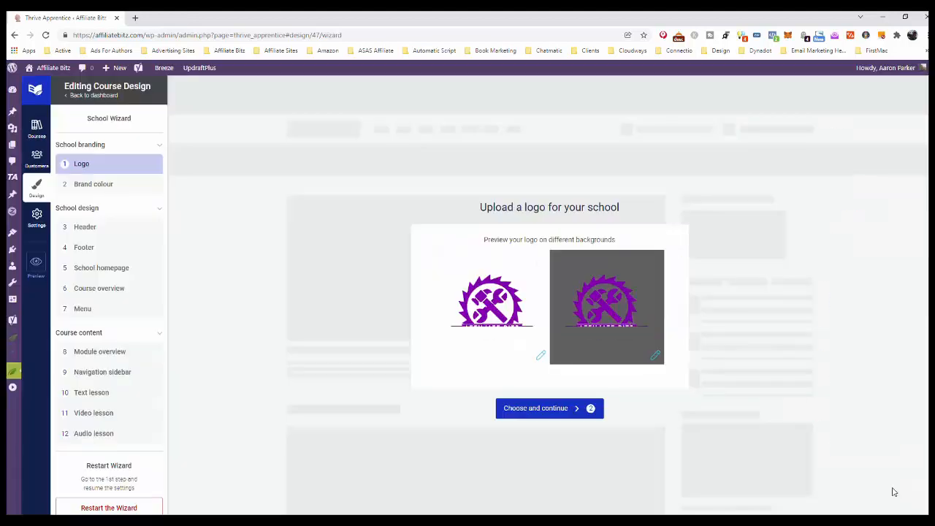
click(547, 411)
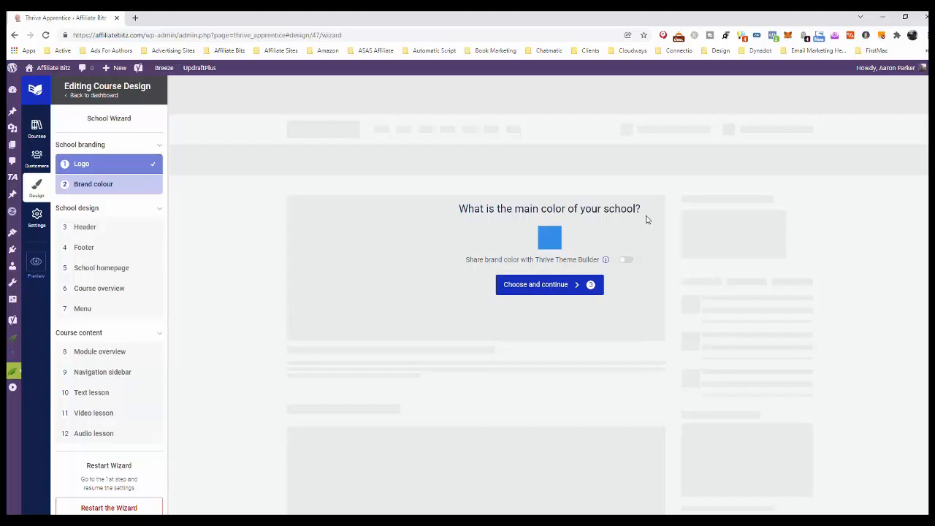
Keep the default blue brand colour and choose the Logo - Menu - Light template for the header.
click(543, 285)
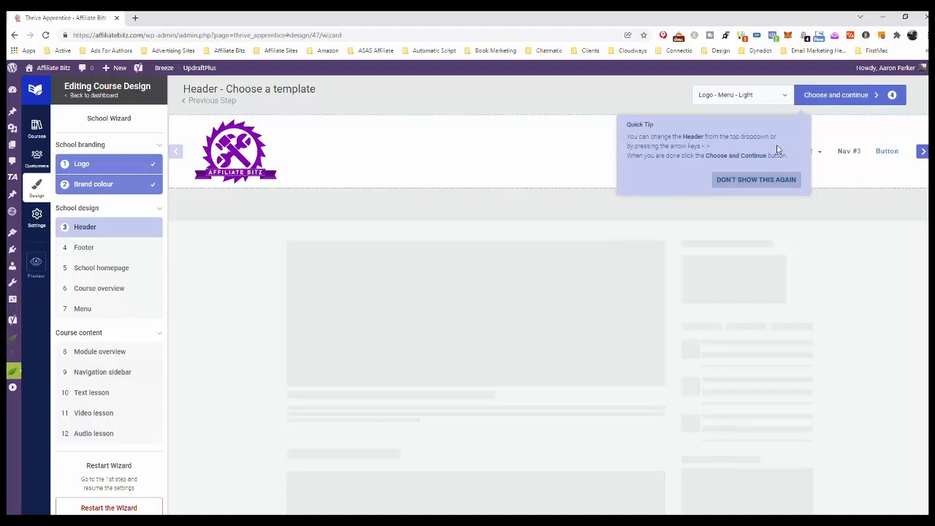
click(758, 180)
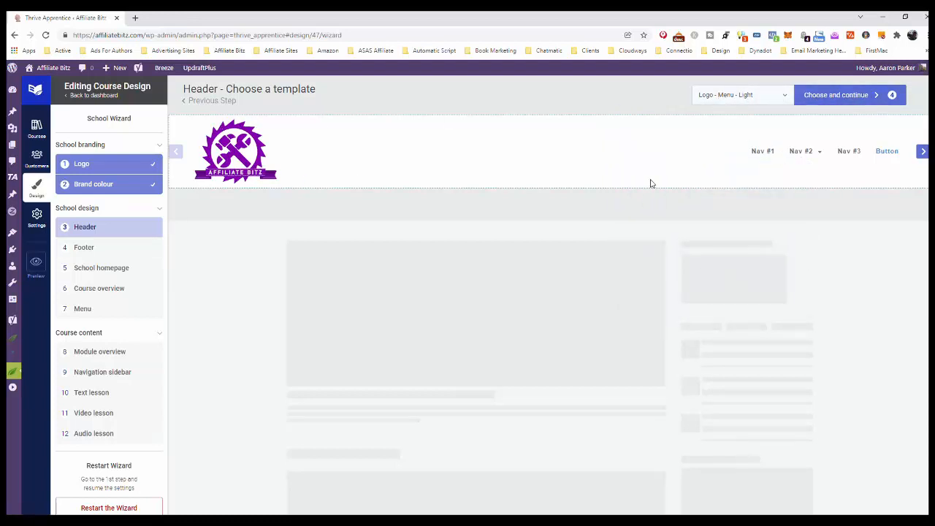
click(785, 97)
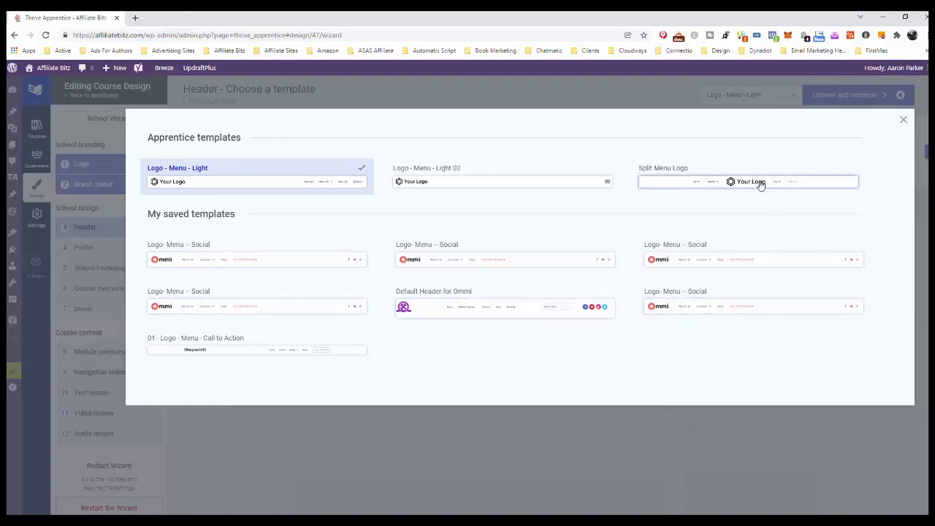
click(238, 179)
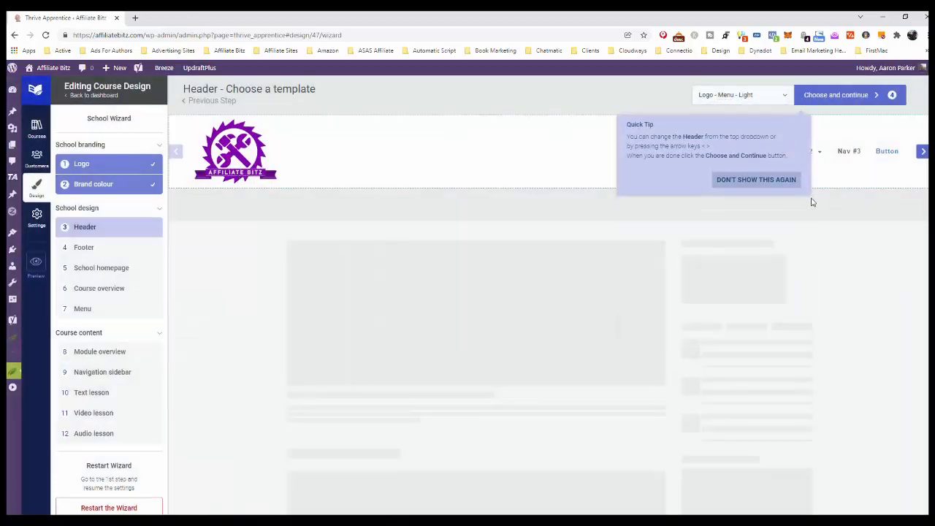
click(770, 183)
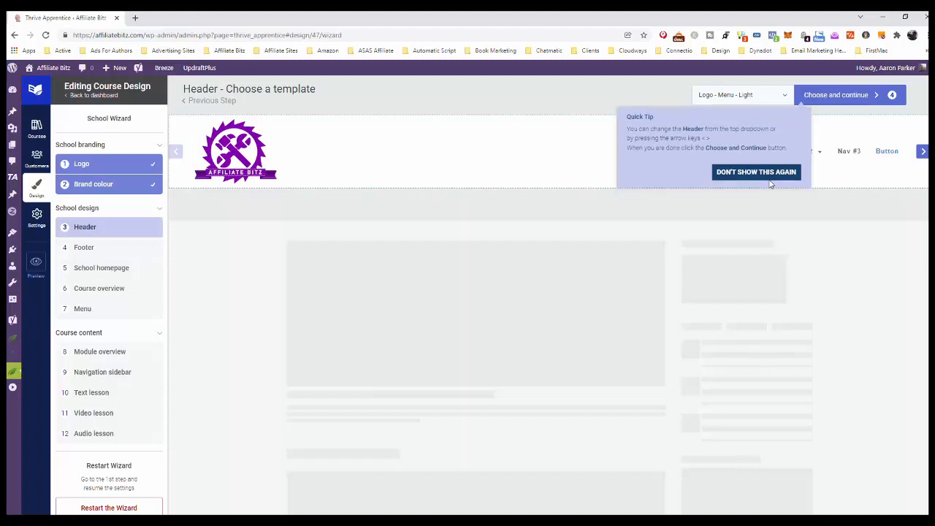
click(847, 95)
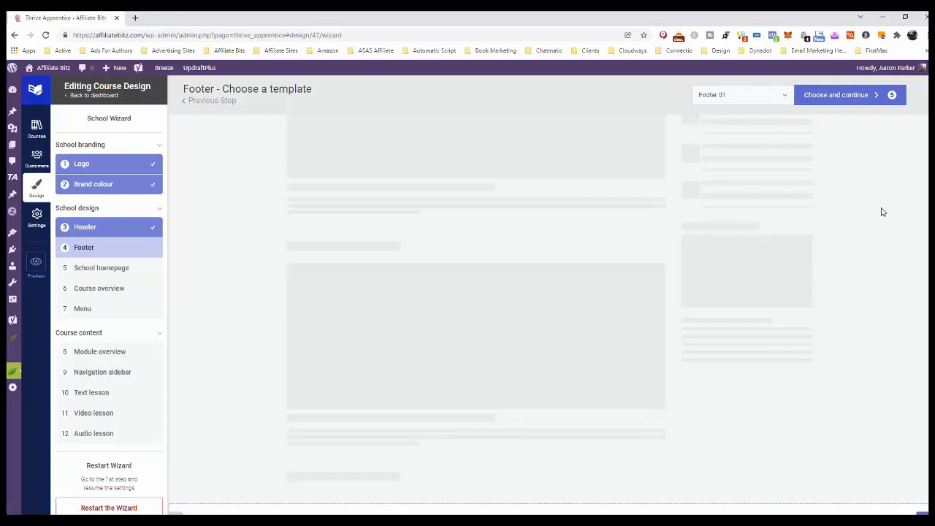
Choose the saved dark Main Footer template for the school's footer.
scroll(881, 212, down, 1)
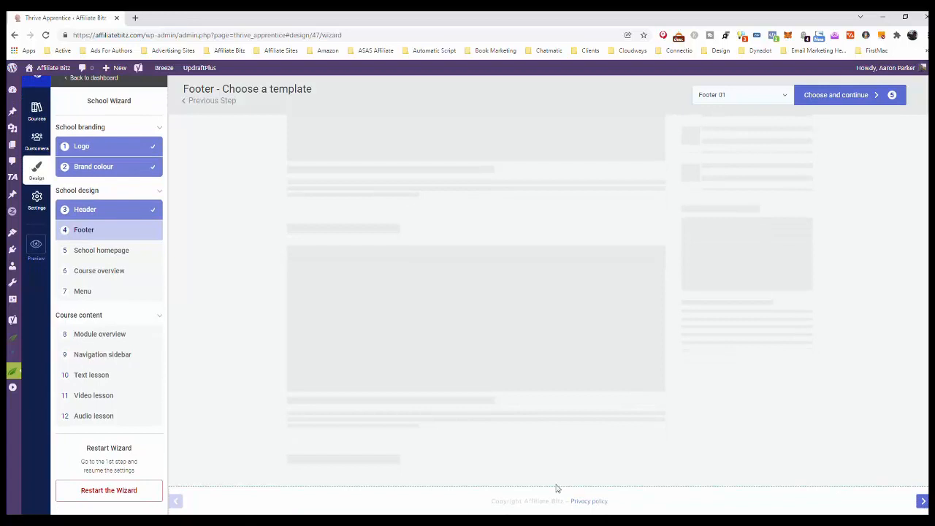
scroll(797, 129, up, 1)
click(785, 96)
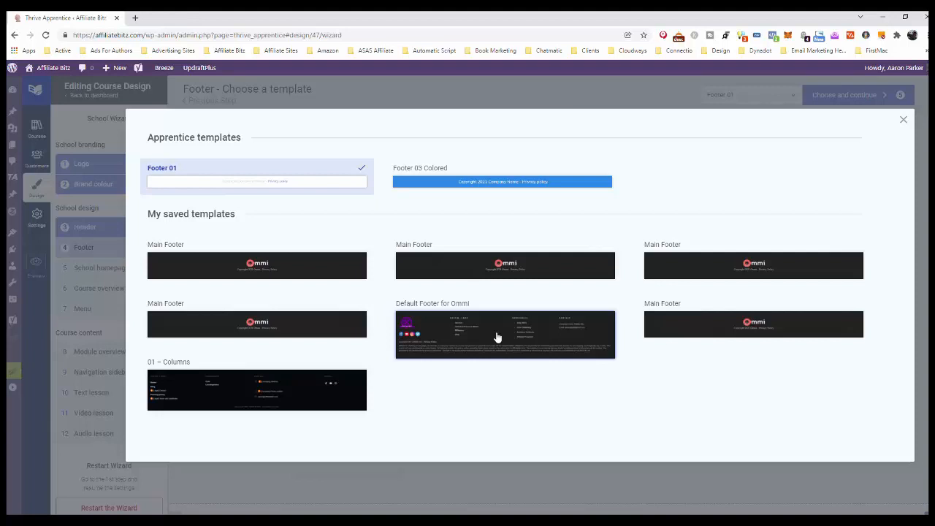
click(256, 327)
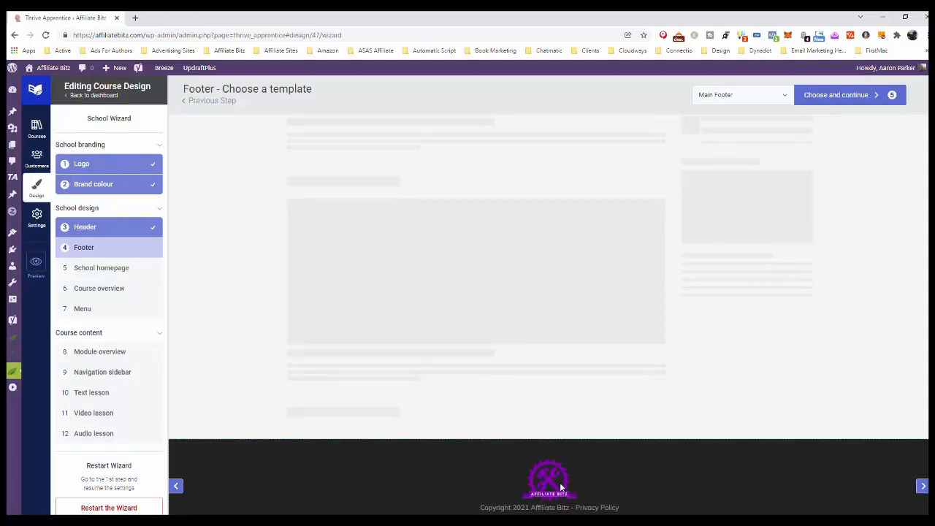
click(843, 95)
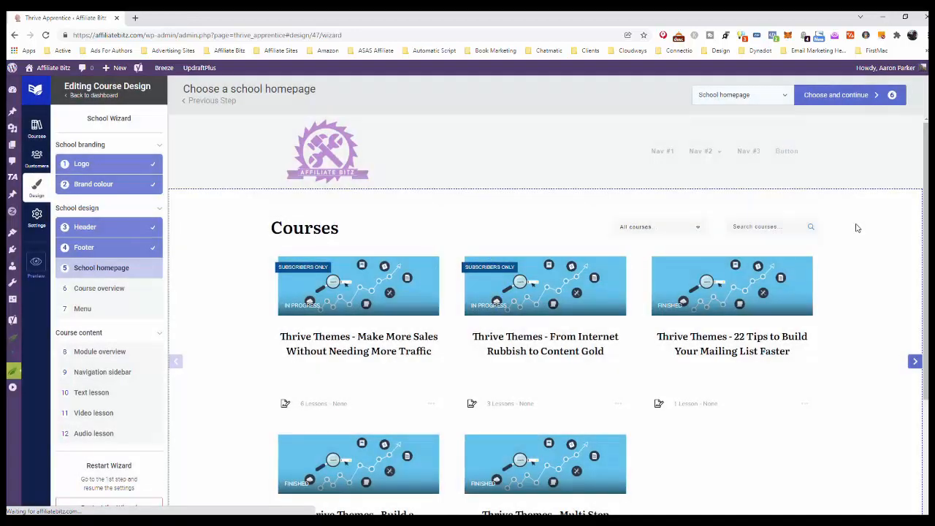
Compare the school homepage templates, apply School homepage 10, check its preview and confirm the choice.
scroll(856, 228, down, 3)
scroll(857, 228, up, 3)
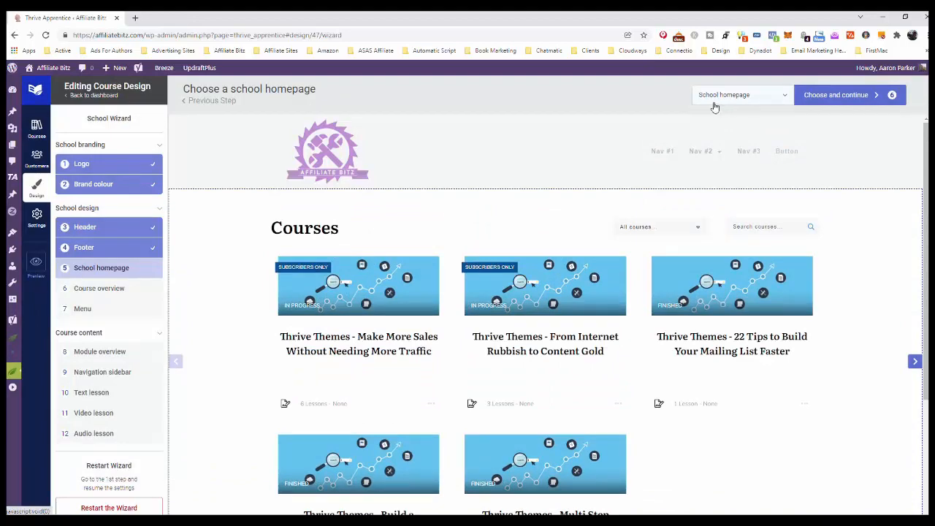
click(783, 97)
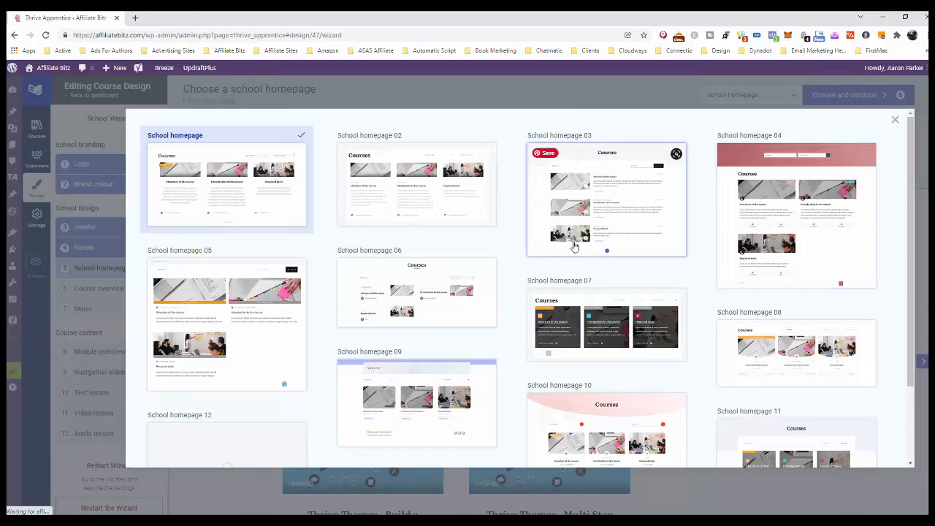
scroll(643, 409, down, 2)
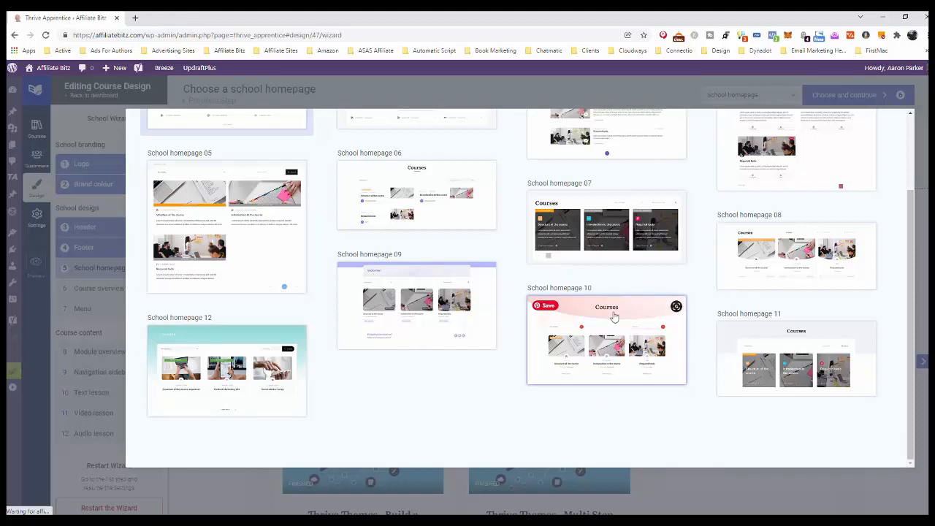
scroll(497, 287, up, 2)
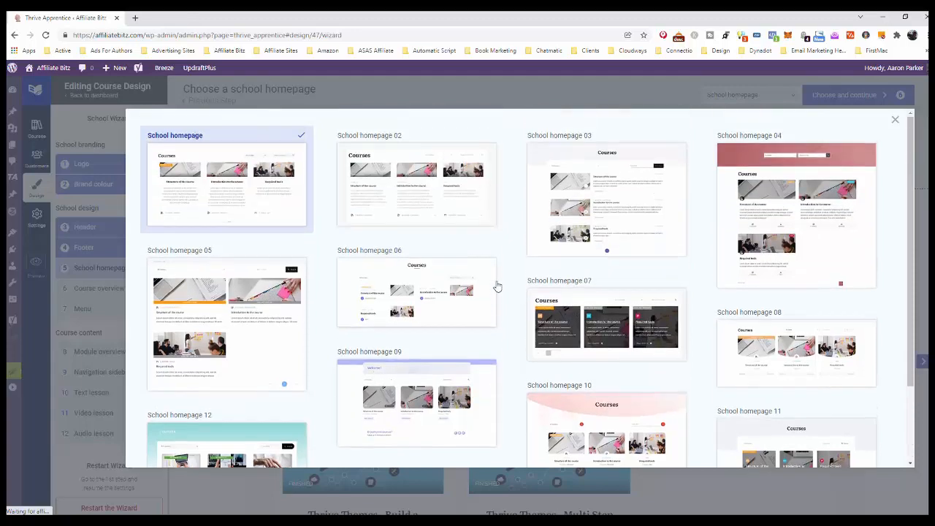
scroll(551, 280, down, 2)
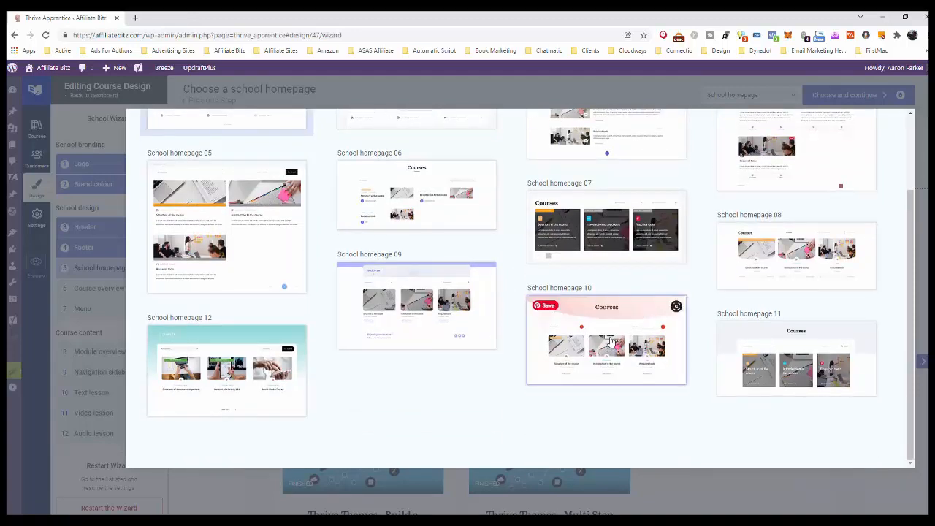
click(612, 341)
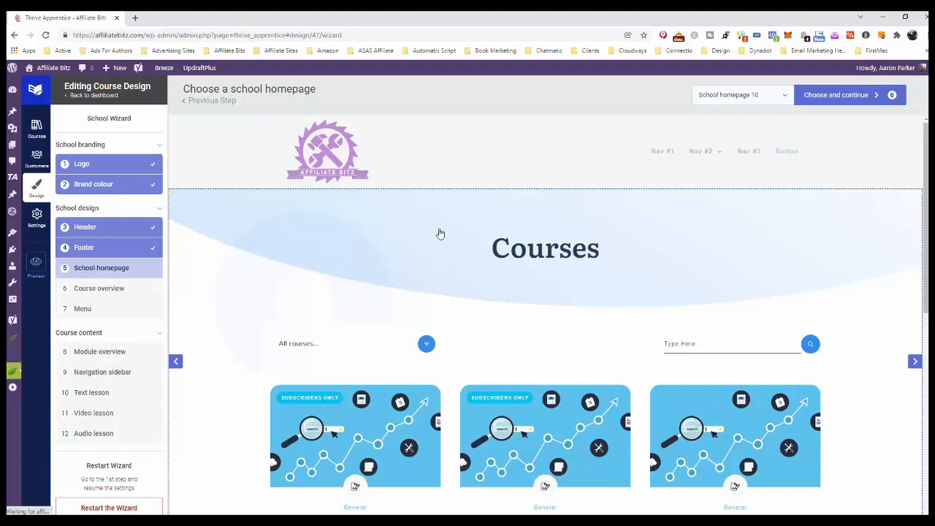
scroll(838, 225, down, 5)
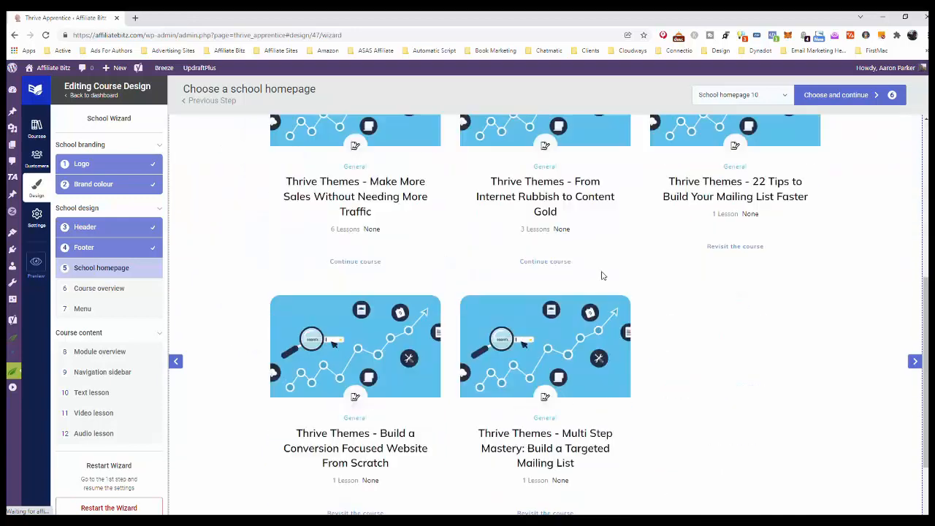
scroll(739, 268, down, 3)
scroll(740, 268, up, 4)
scroll(840, 274, down, 4)
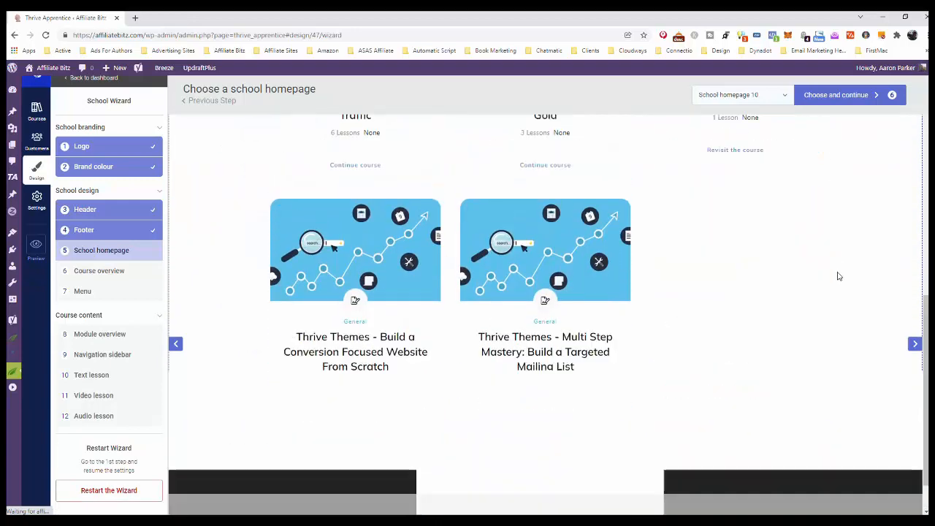
scroll(709, 248, up, 10)
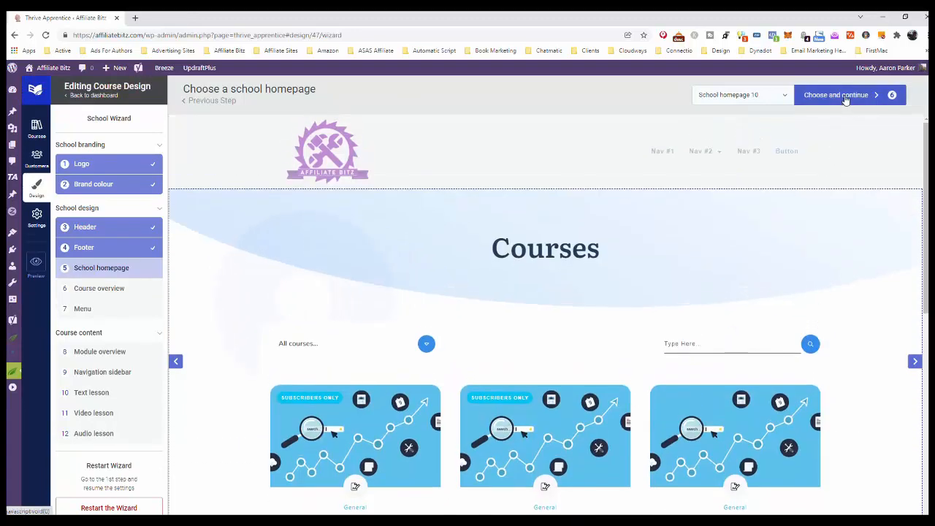
click(845, 96)
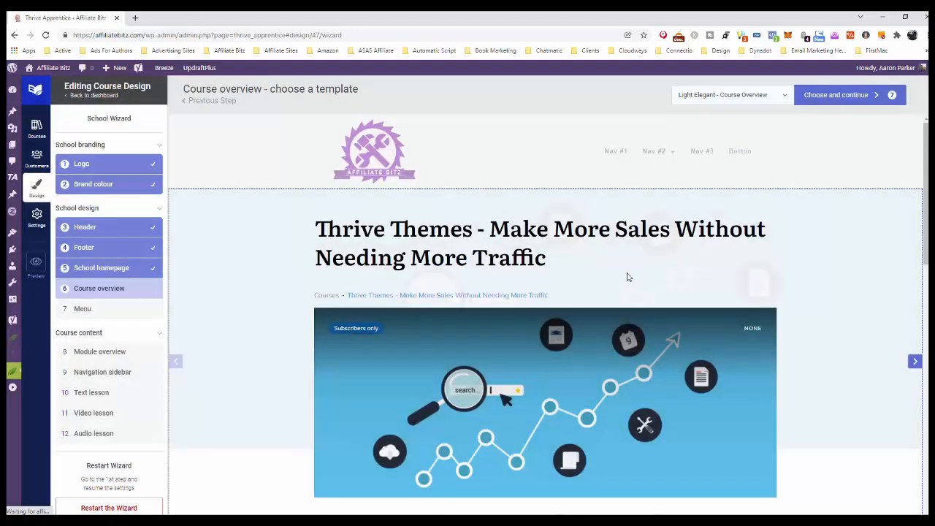
Review the course overview preview, switch it to the Dynamic - Course Overview template and confirm the choice.
scroll(628, 269, down, 7)
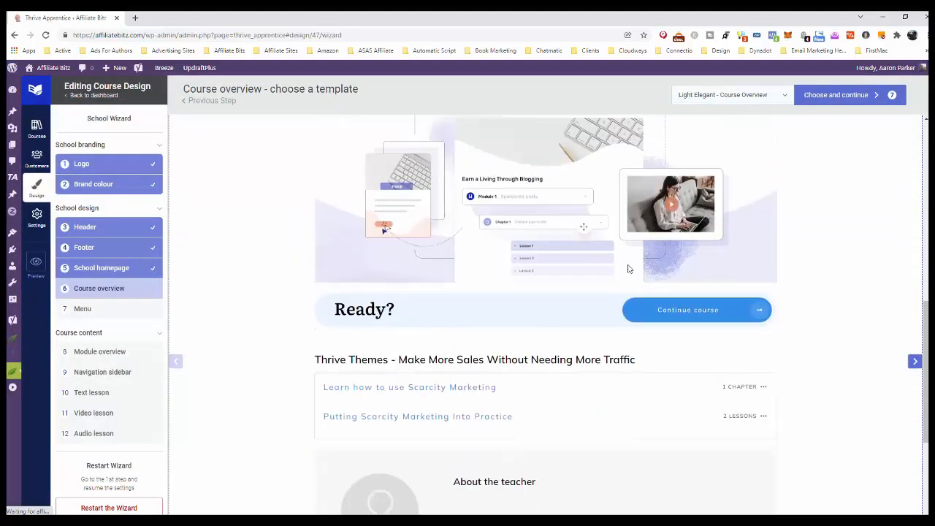
scroll(628, 269, down, 3)
scroll(627, 269, up, 10)
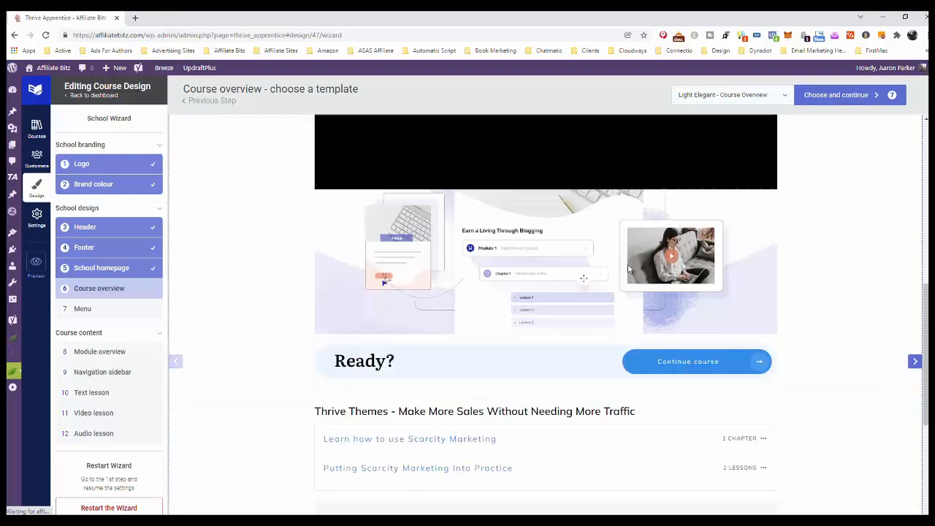
scroll(628, 264, up, 2)
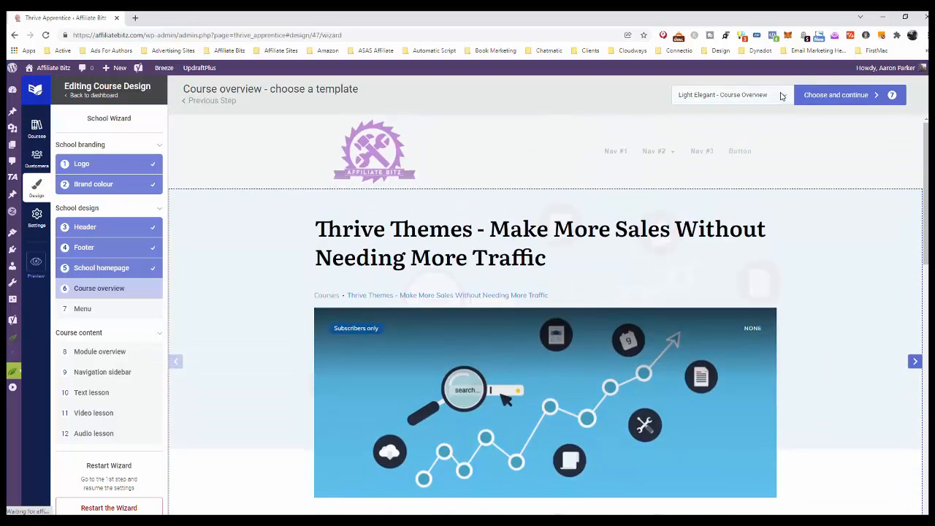
click(780, 95)
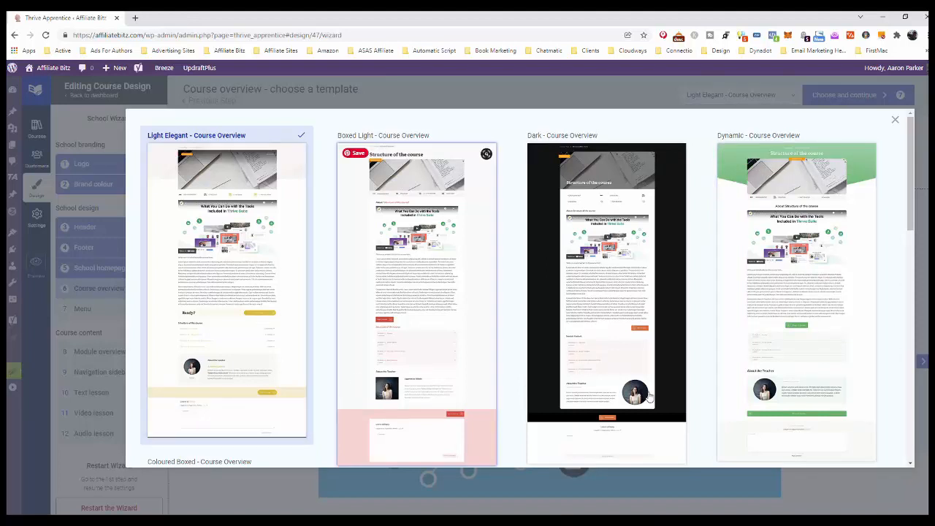
click(855, 164)
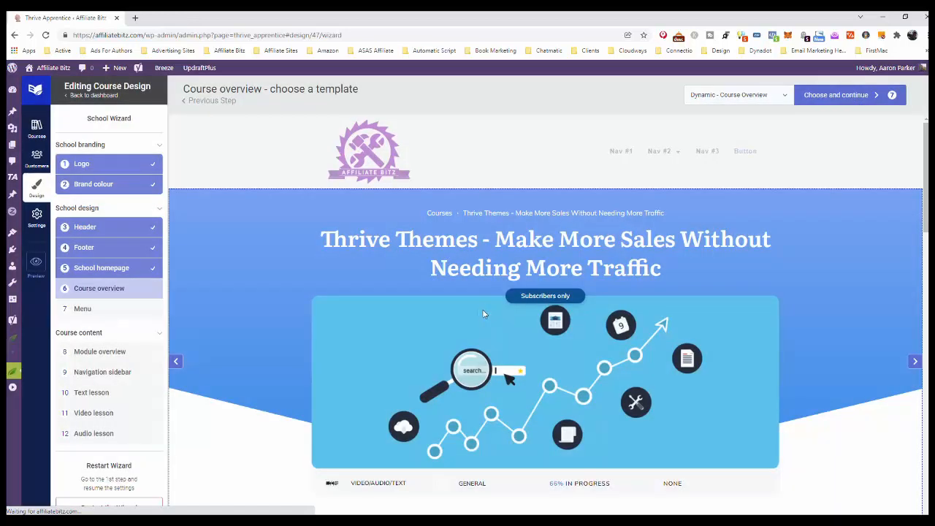
click(846, 100)
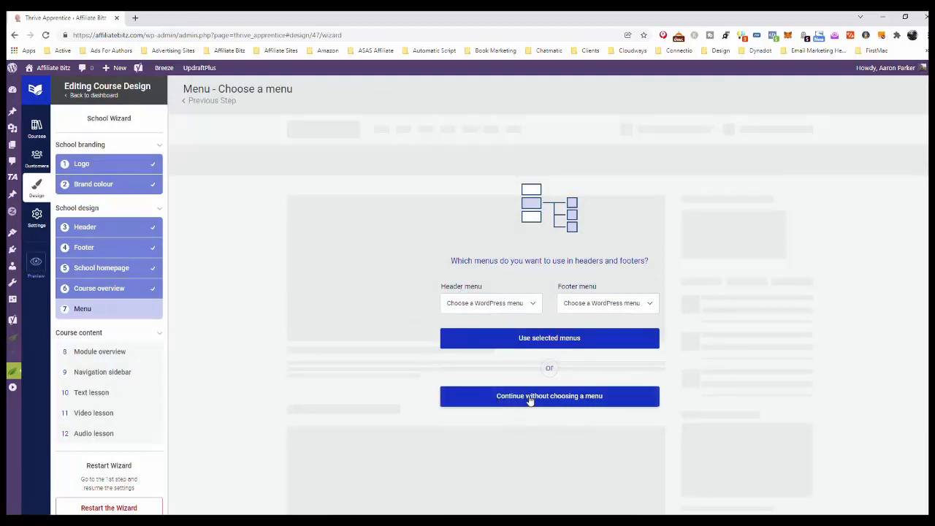
Check the available header menus, leave both selections empty and continue without choosing a menu.
click(534, 306)
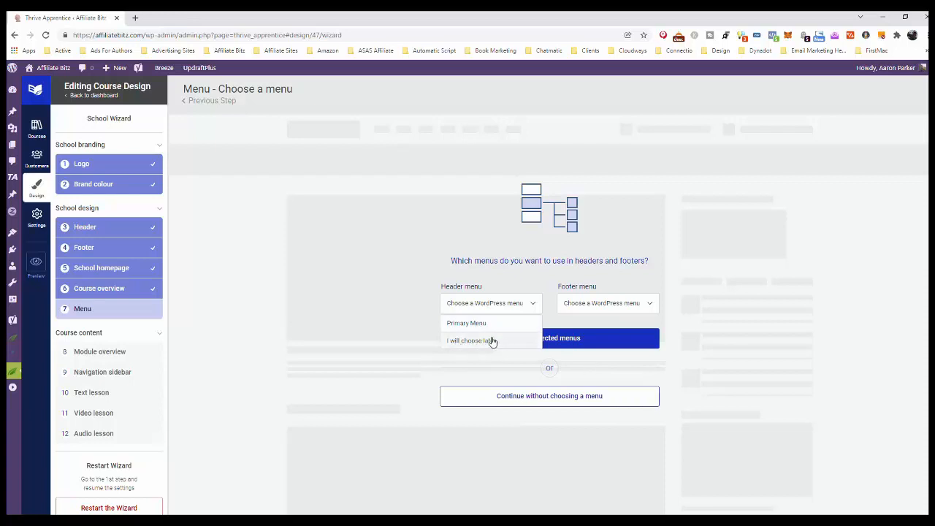
click(534, 307)
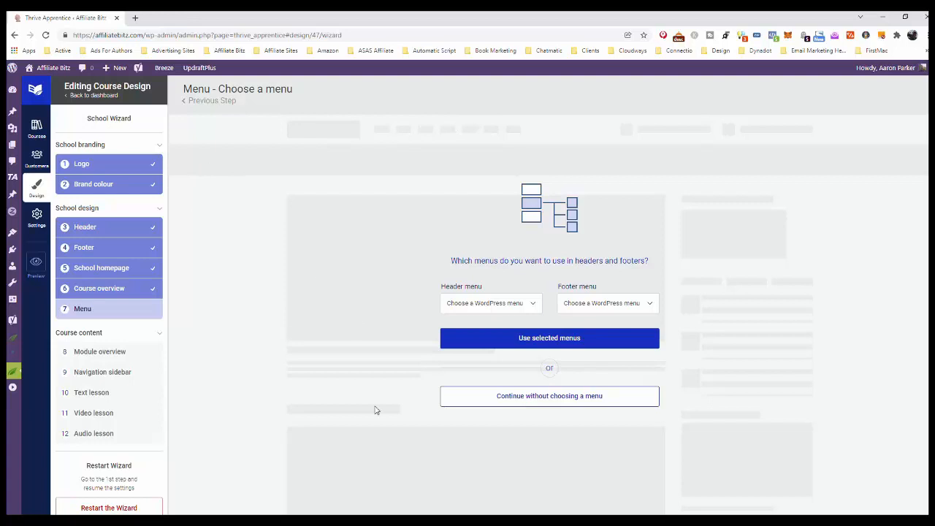
click(560, 398)
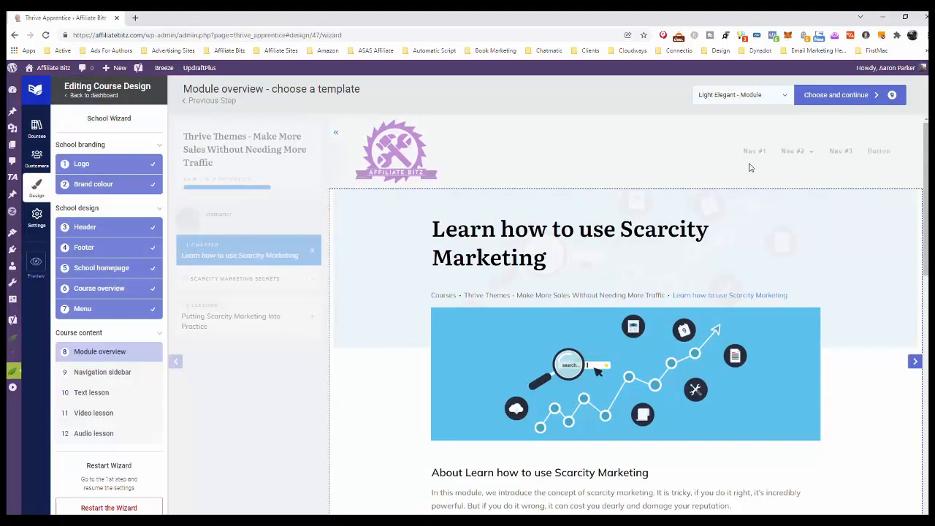
Review the module overview preview, apply the Dynamic - Module template and confirm the choice.
scroll(760, 219, down, 6)
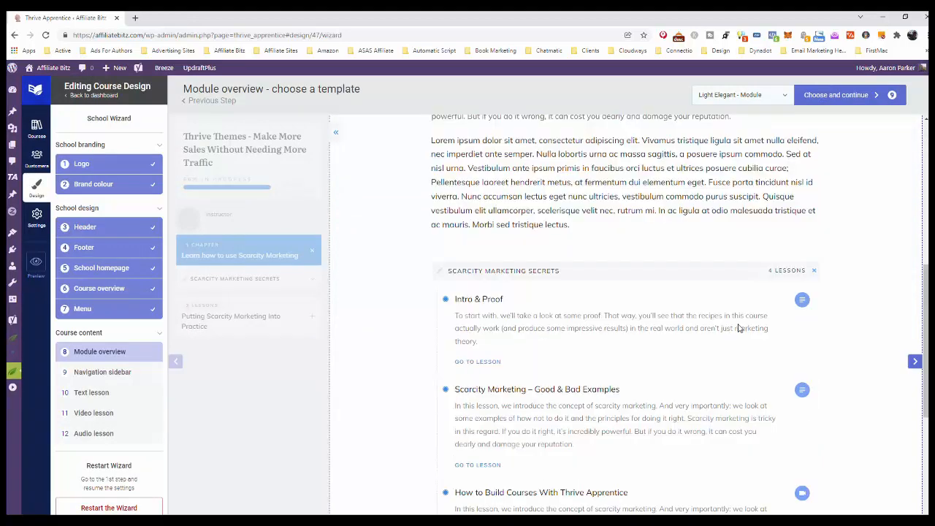
scroll(737, 332, down, 3)
scroll(736, 333, up, 9)
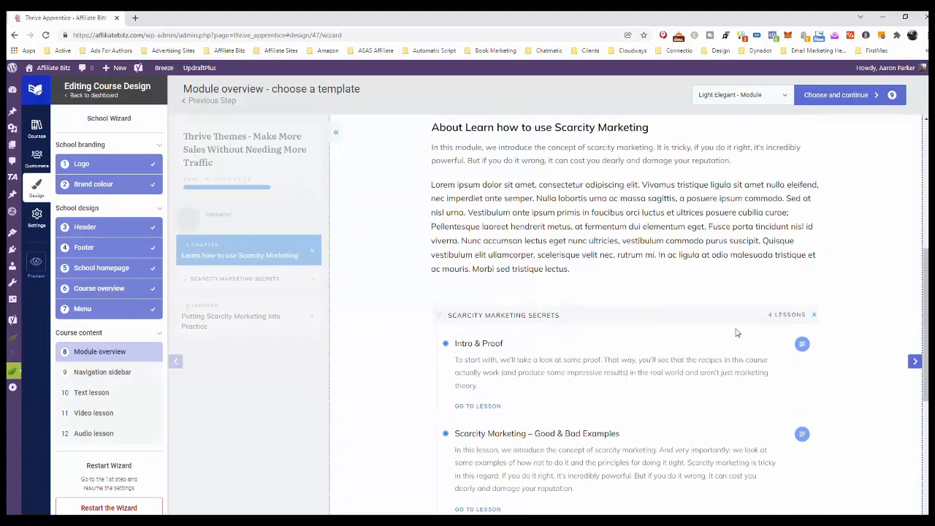
click(784, 95)
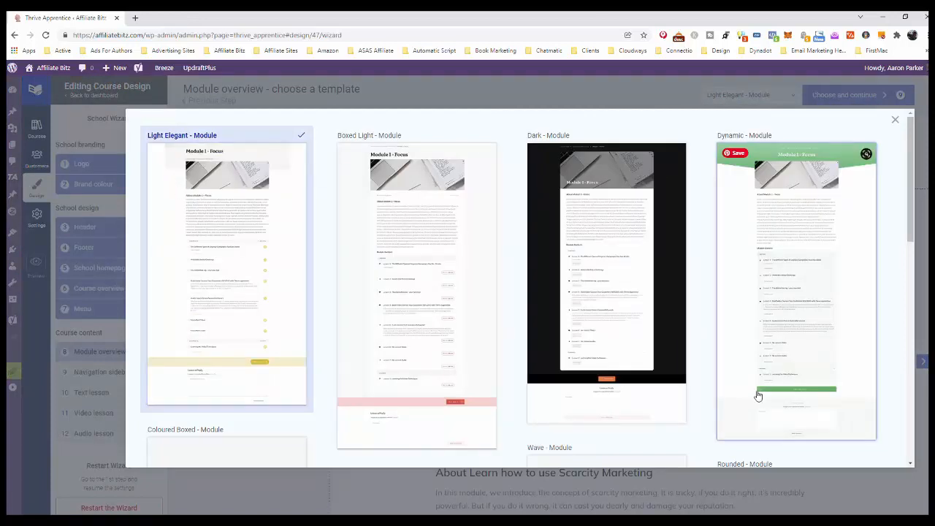
click(803, 156)
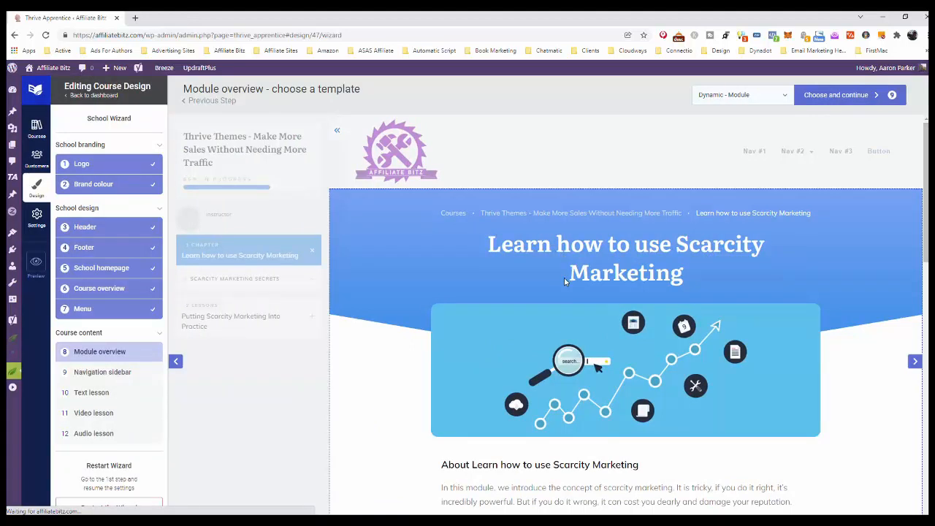
click(840, 95)
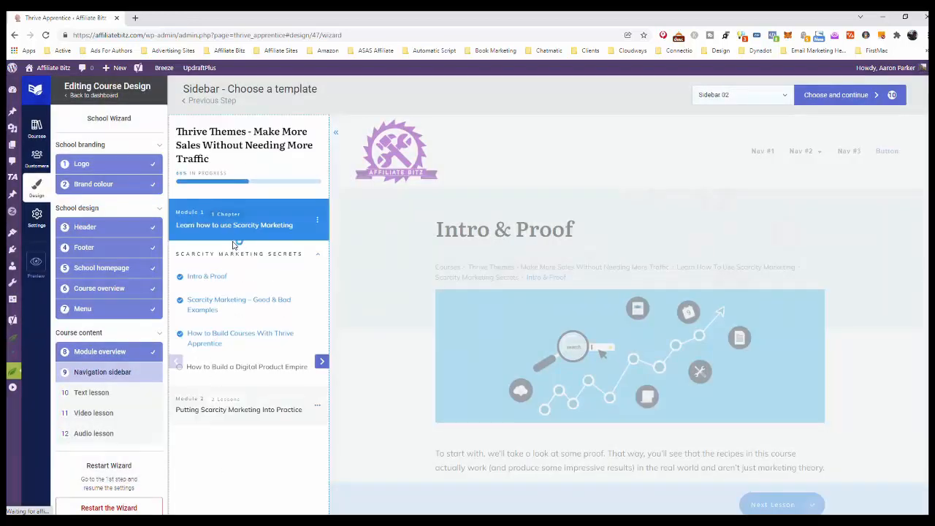
Compare the navigation sidebar templates, keep Sidebar 02 and confirm the choice.
click(785, 98)
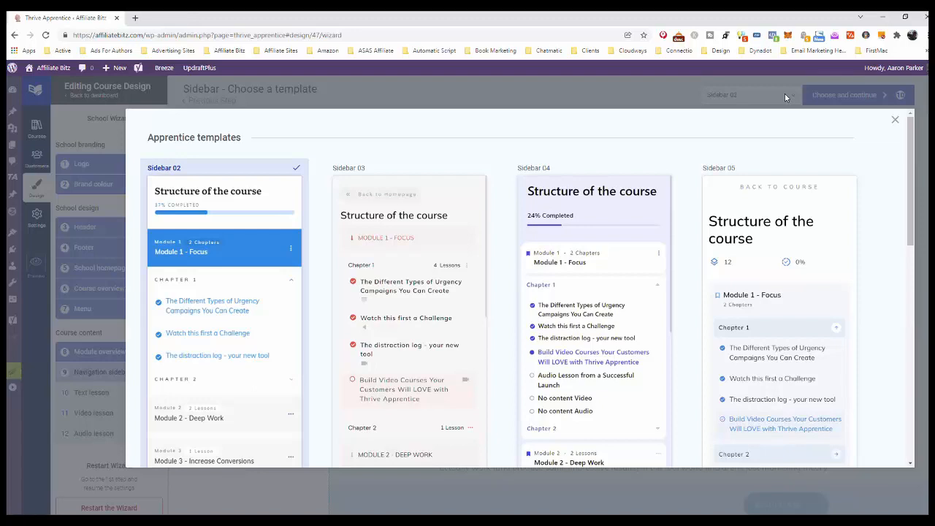
scroll(796, 212, down, 5)
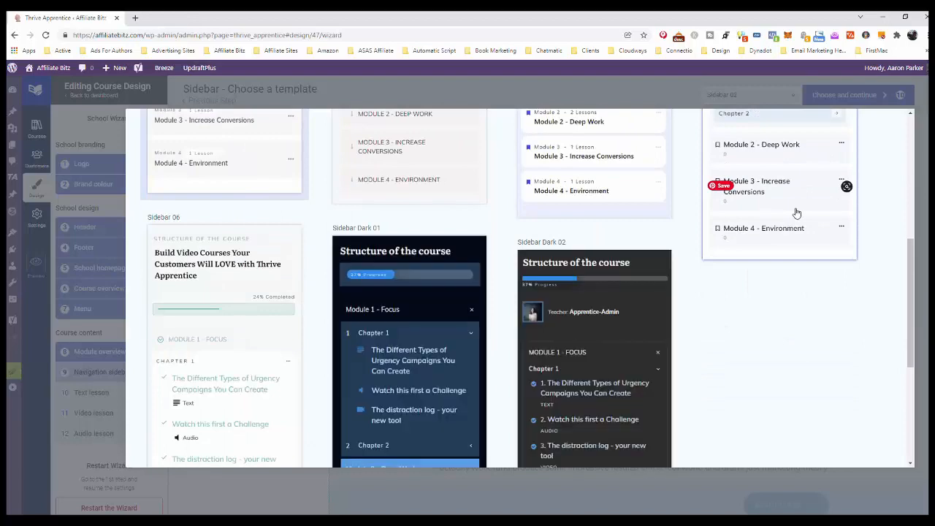
scroll(796, 212, down, 2)
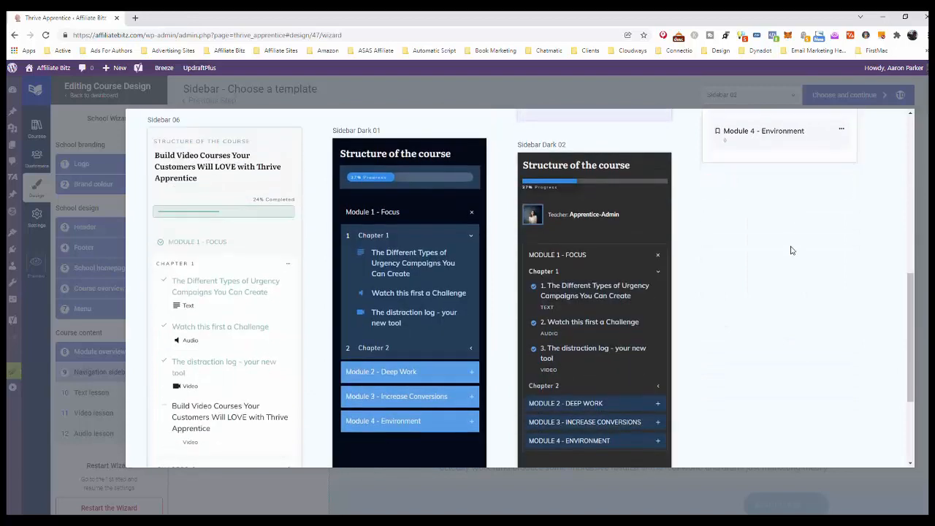
scroll(790, 250, down, 2)
scroll(790, 250, up, 4)
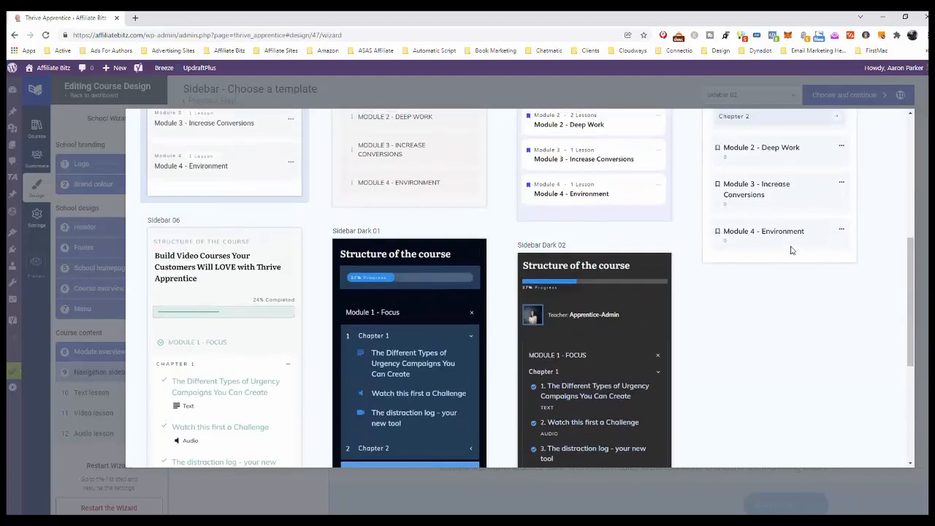
scroll(791, 251, up, 4)
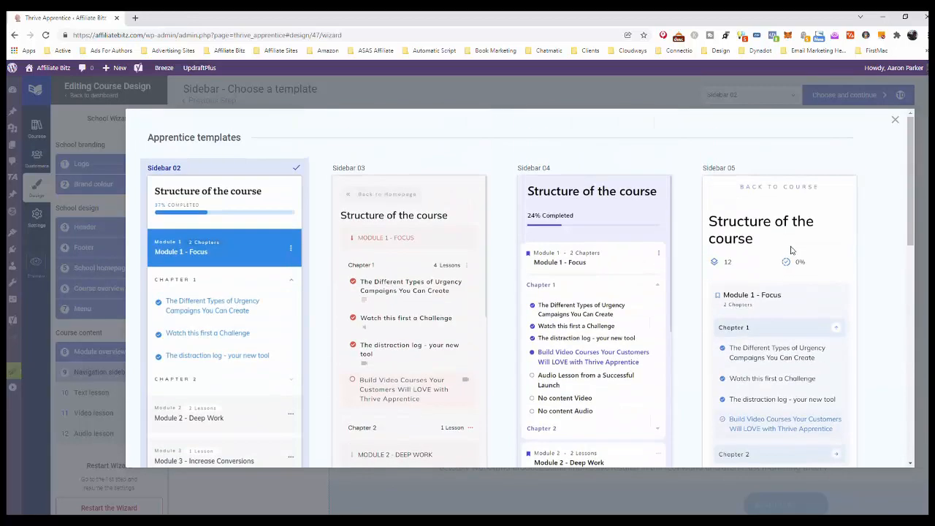
click(234, 199)
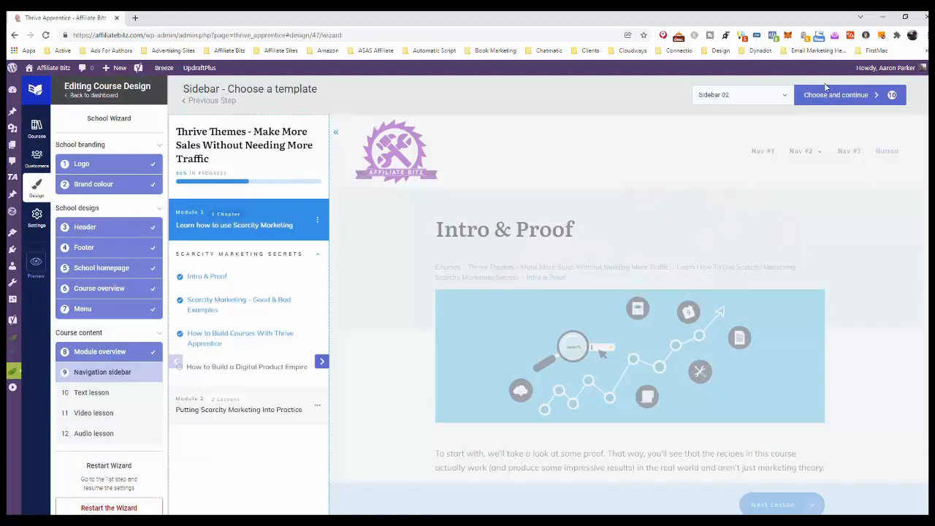
click(845, 95)
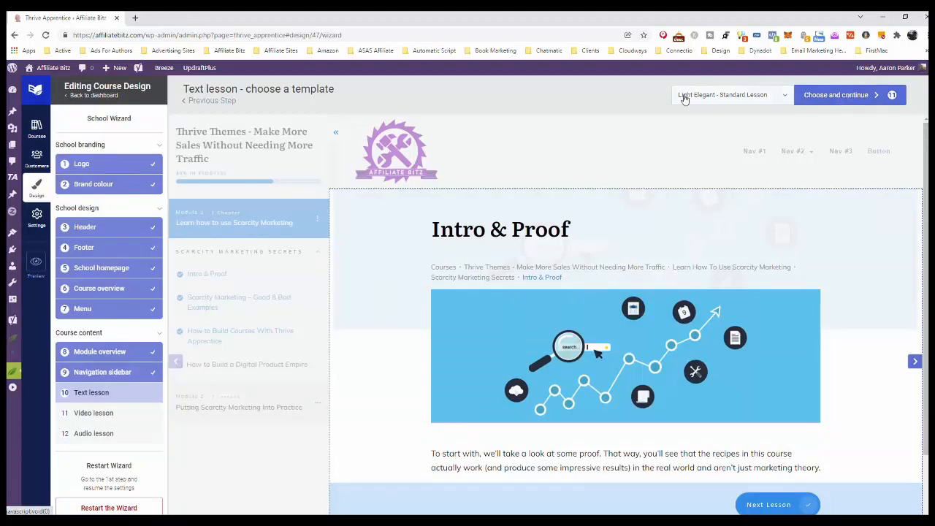
Compare the text lesson templates, apply Coloured Wave - Standard Lesson, check its preview and confirm the choice.
scroll(786, 247, down, 3)
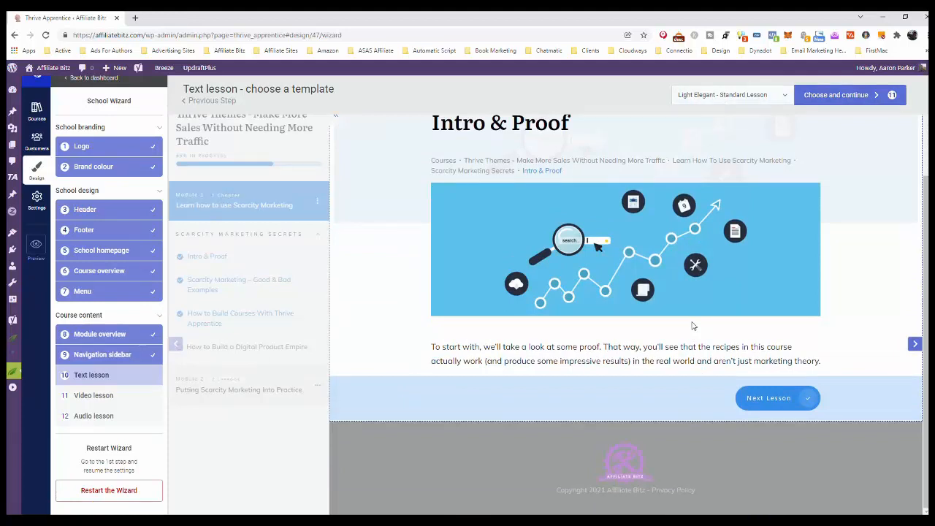
scroll(556, 335, up, 3)
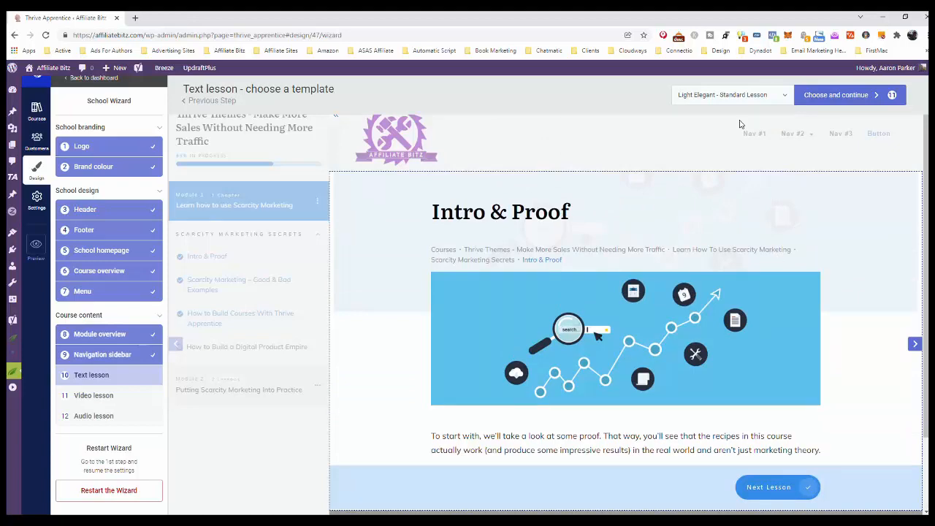
click(784, 95)
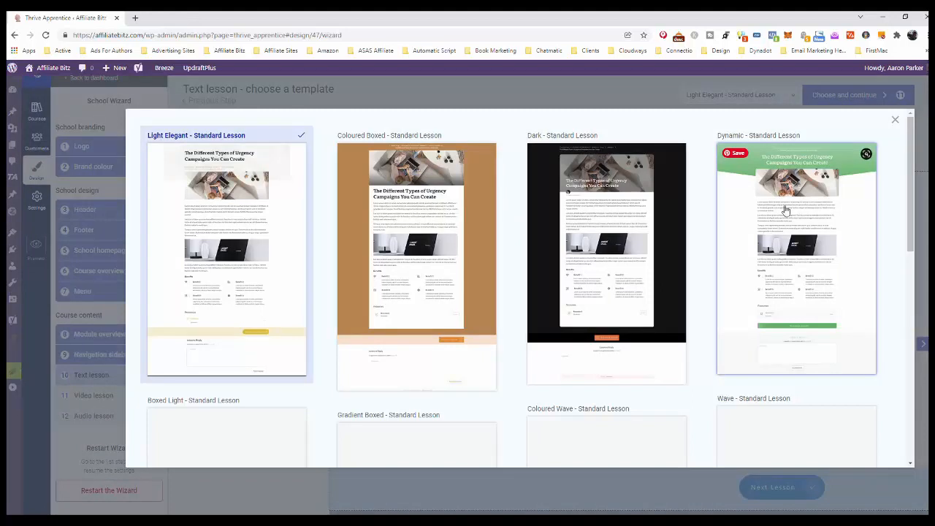
scroll(777, 257, down, 3)
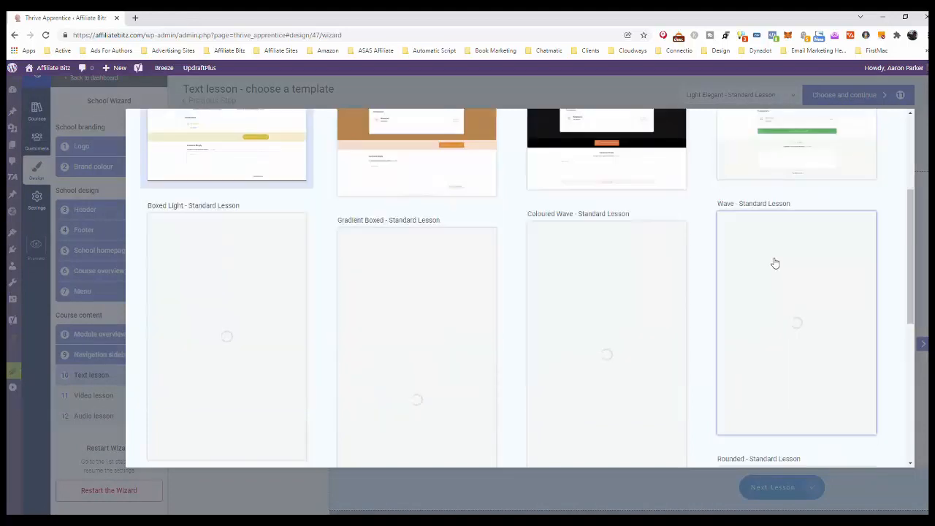
scroll(775, 263, down, 1)
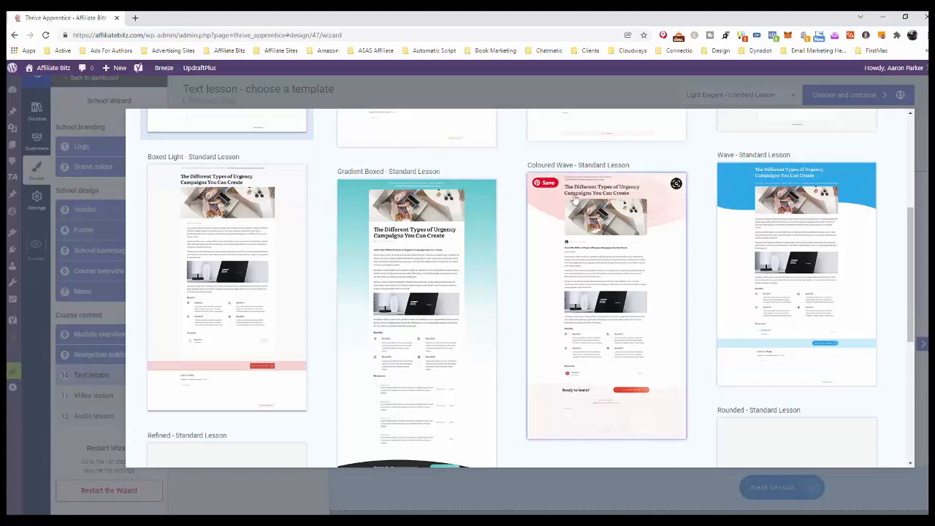
scroll(577, 298, down, 3)
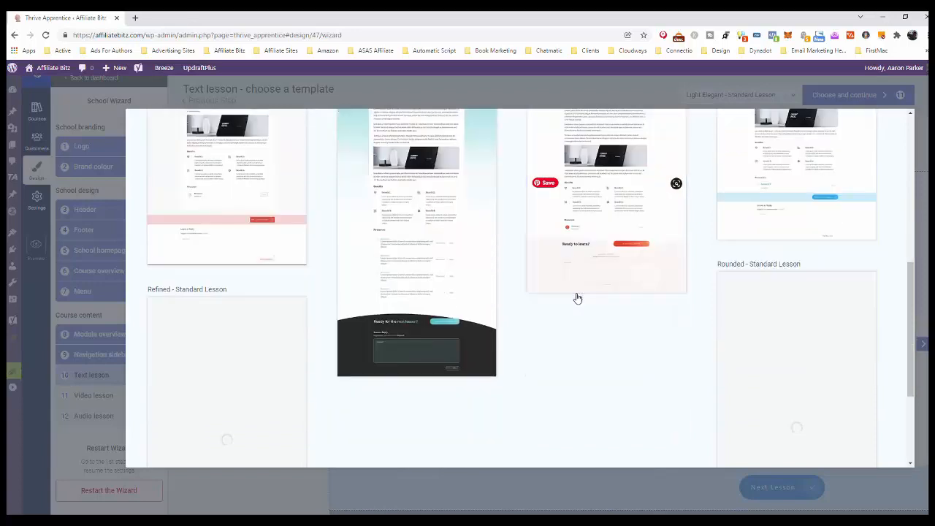
scroll(434, 279, down, 1)
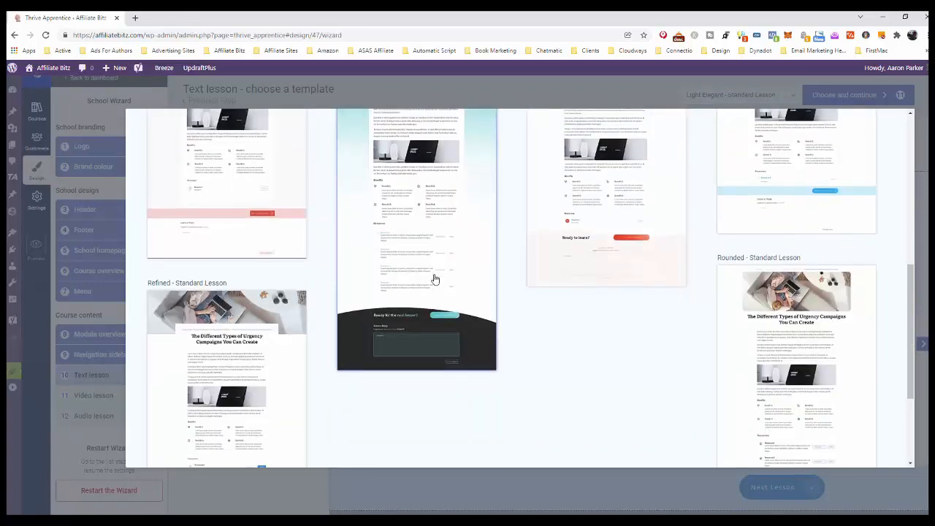
scroll(434, 279, down, 2)
scroll(434, 276, up, 3)
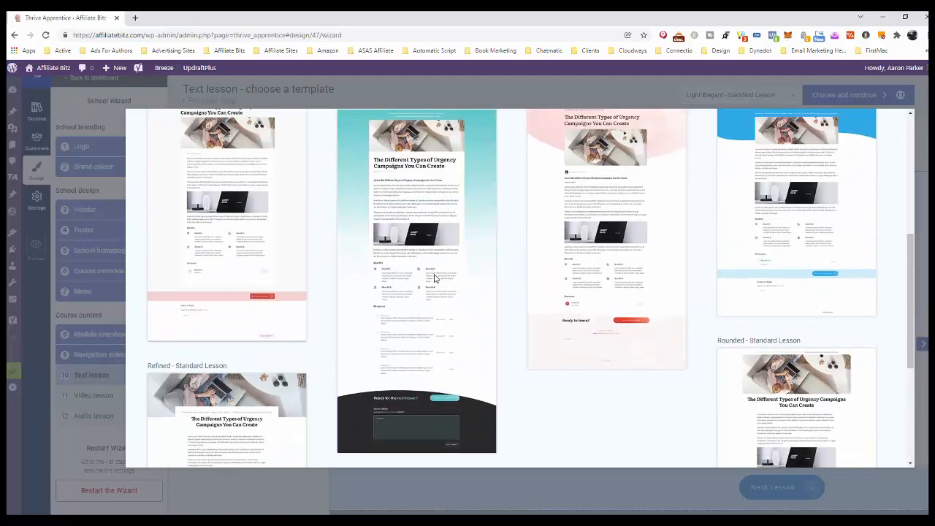
scroll(434, 278, up, 2)
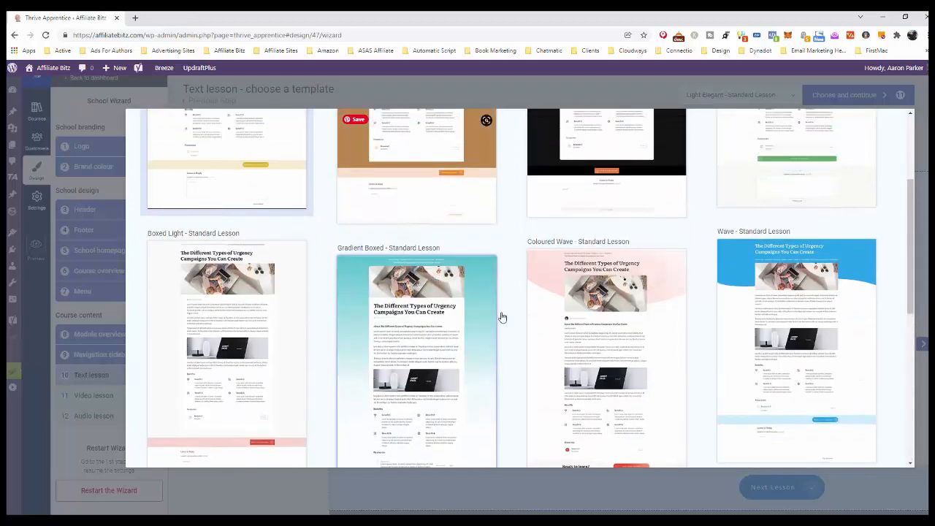
scroll(511, 316, down, 2)
scroll(582, 312, up, 4)
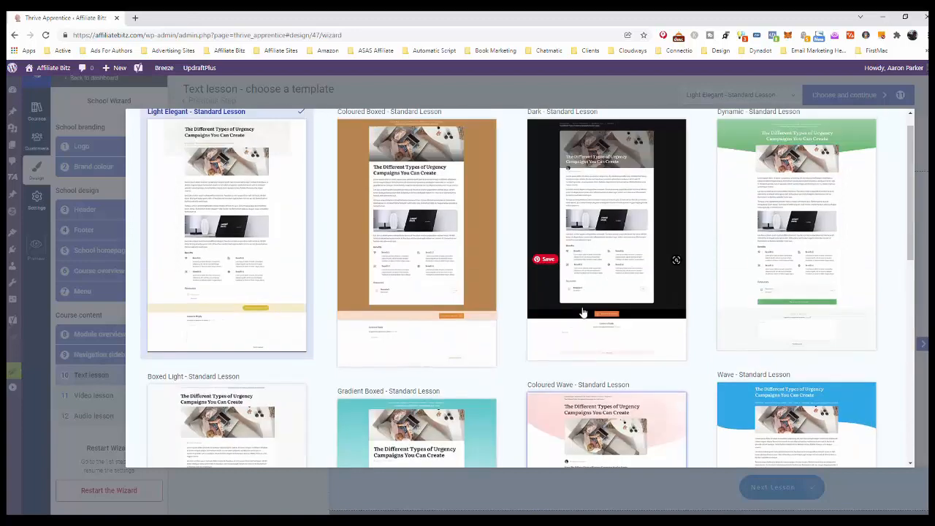
scroll(553, 281, down, 3)
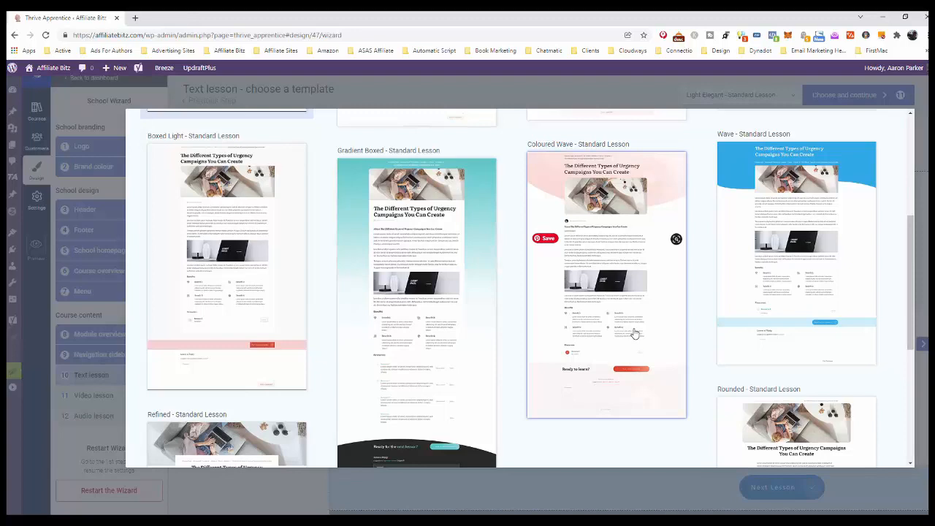
click(571, 173)
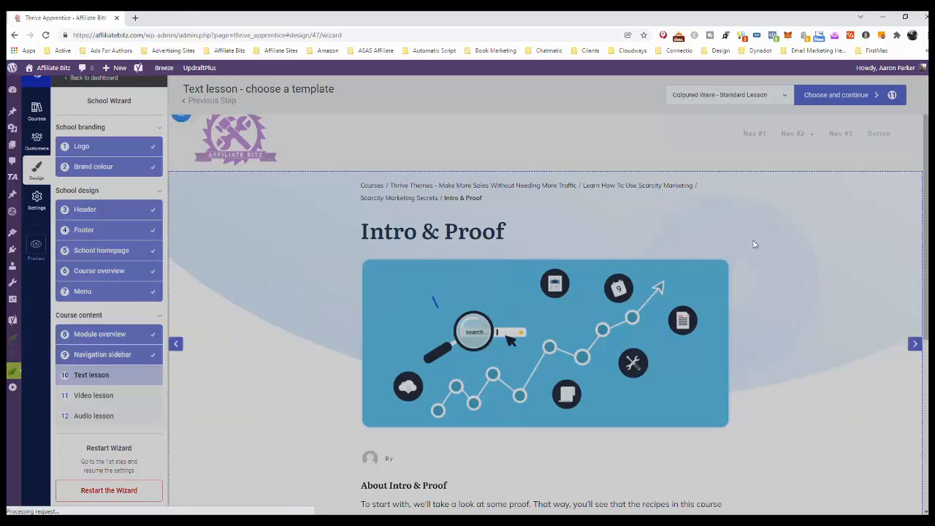
scroll(755, 245, down, 4)
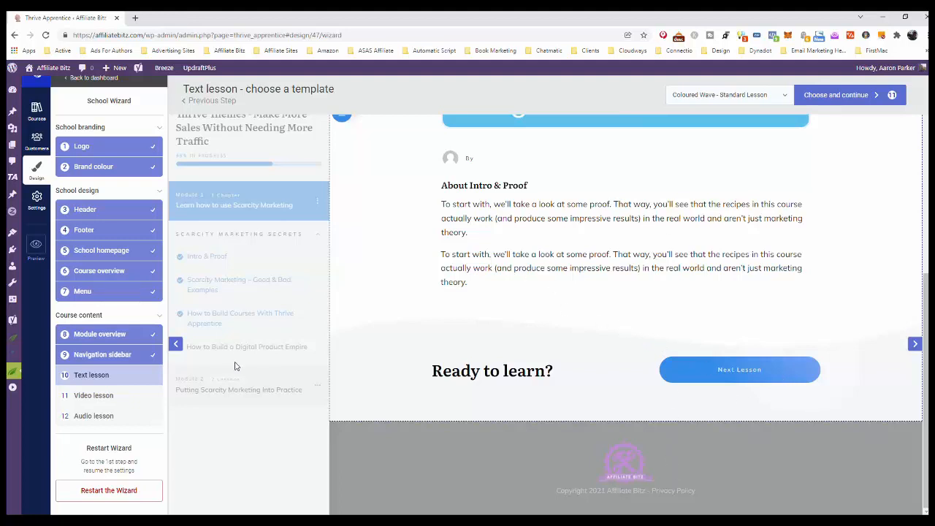
click(842, 97)
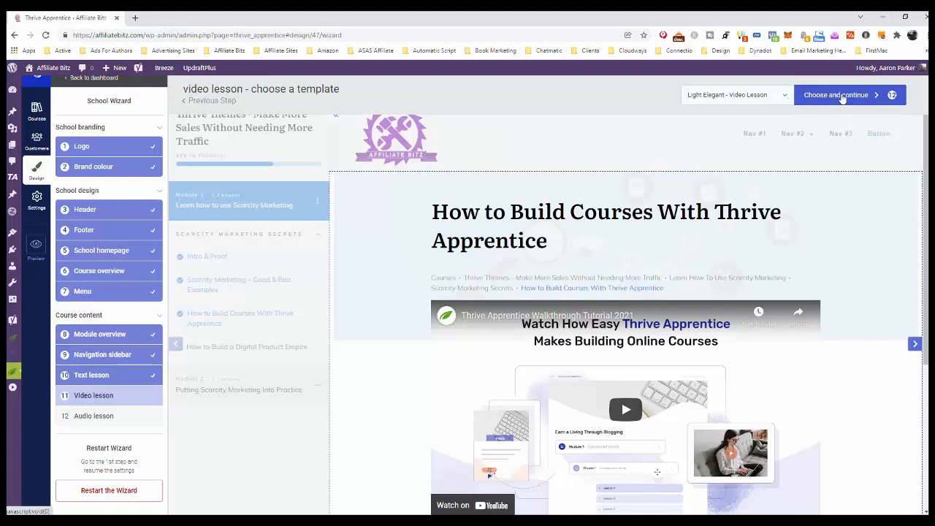
Browse the video lesson templates, apply Coloured Wave - Video Lesson and confirm the choice.
click(842, 99)
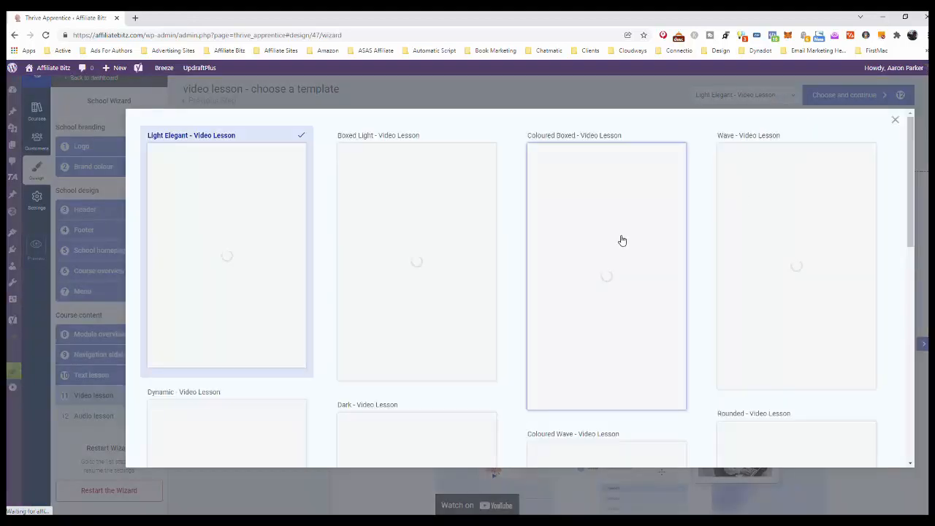
scroll(627, 234, down, 4)
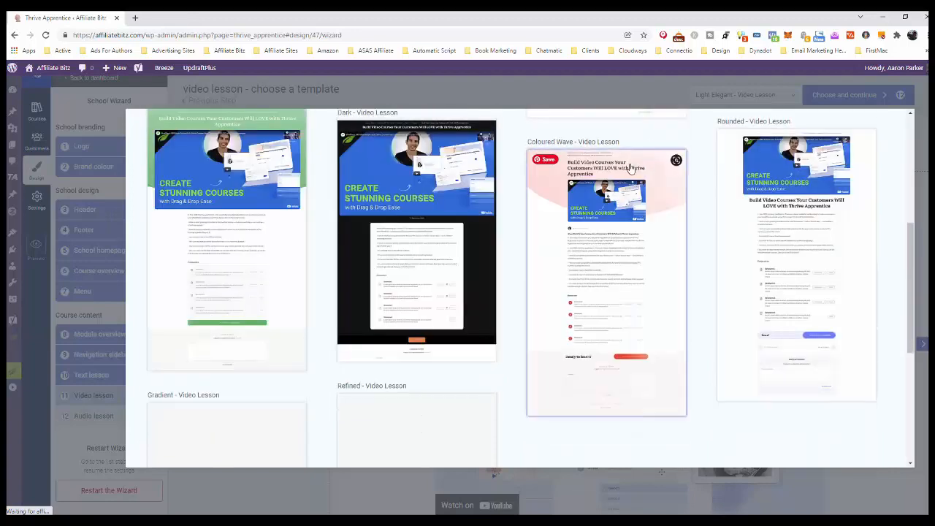
click(631, 167)
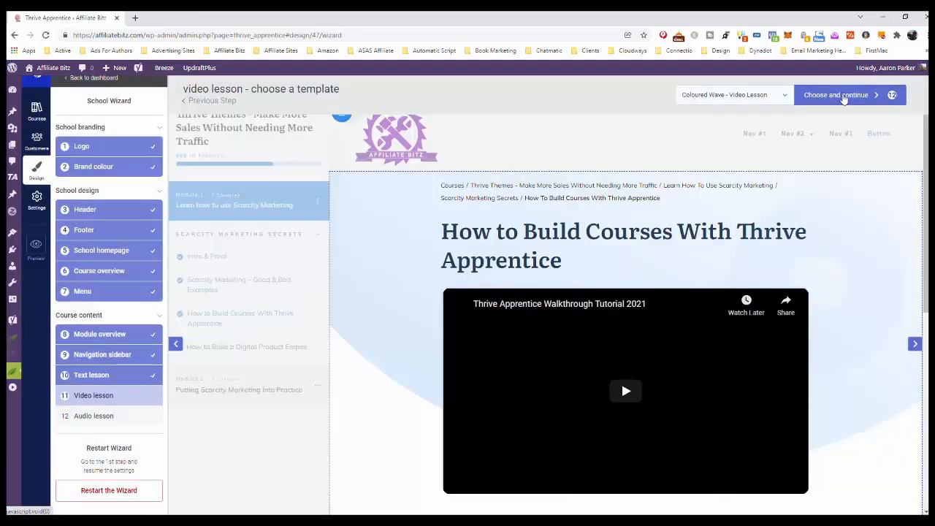
click(842, 95)
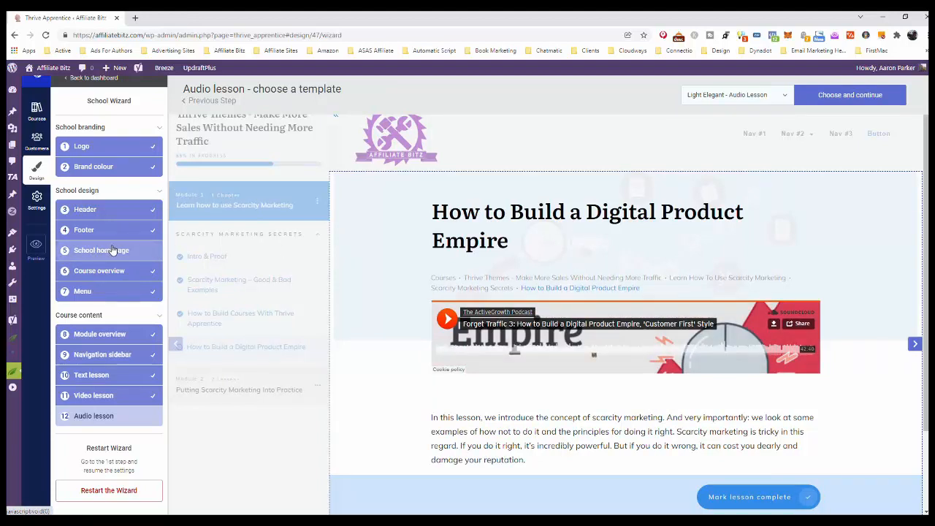
Compare the audio lesson templates, apply Coloured Wave - Audio Lesson and confirm the choice to complete the school wizard.
click(786, 99)
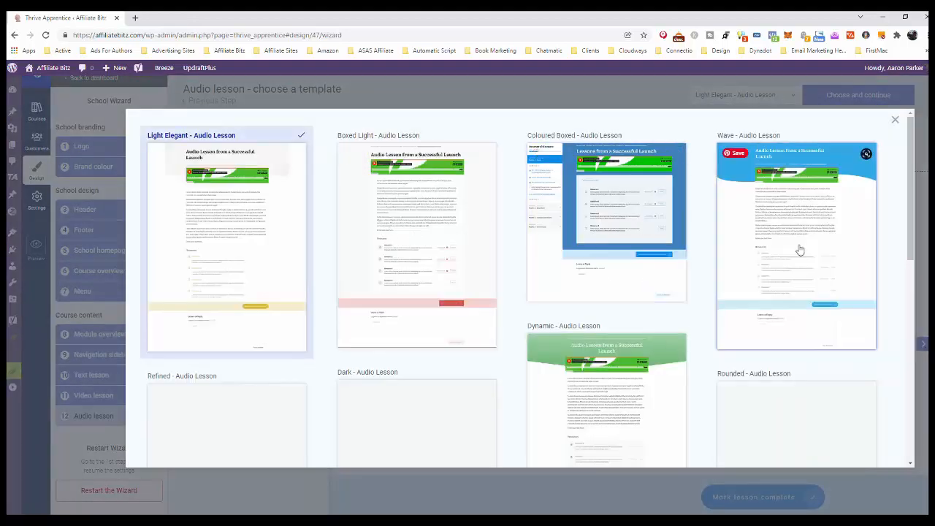
scroll(800, 251, down, 3)
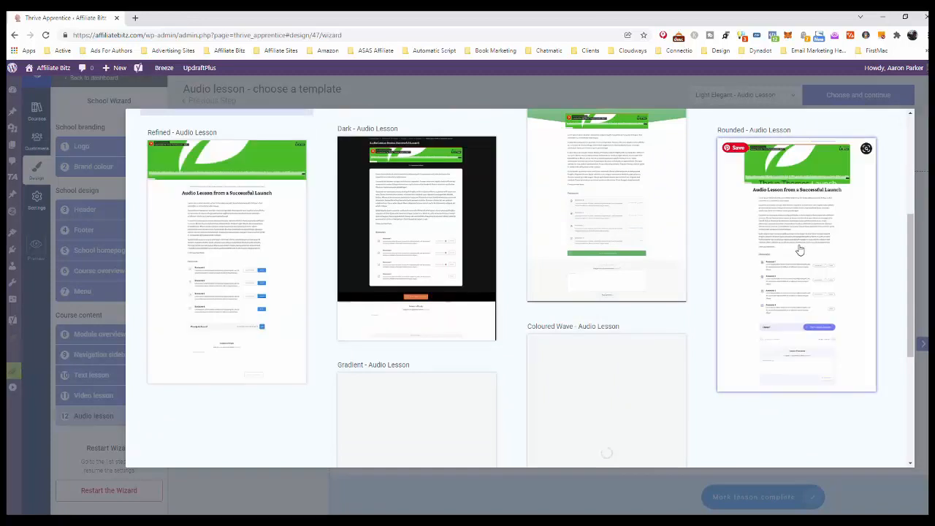
scroll(800, 250, down, 2)
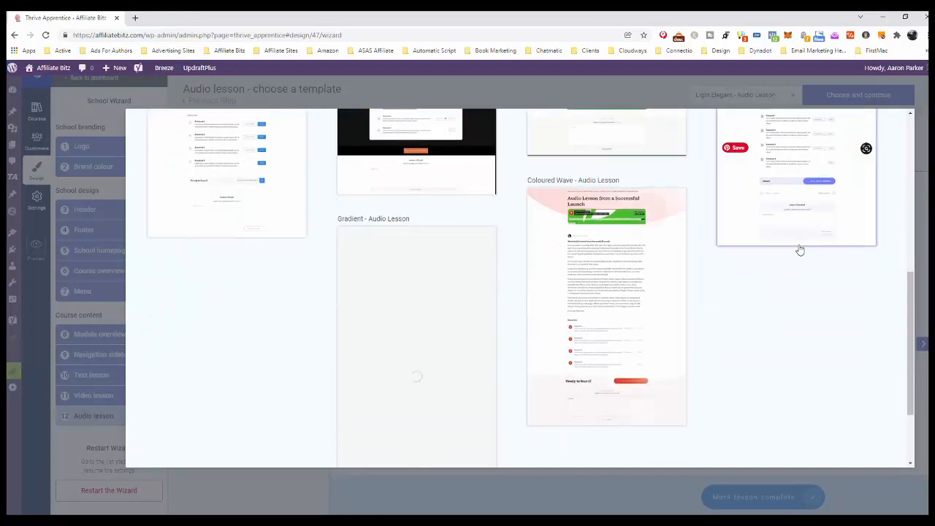
scroll(800, 250, down, 1)
scroll(800, 251, up, 2)
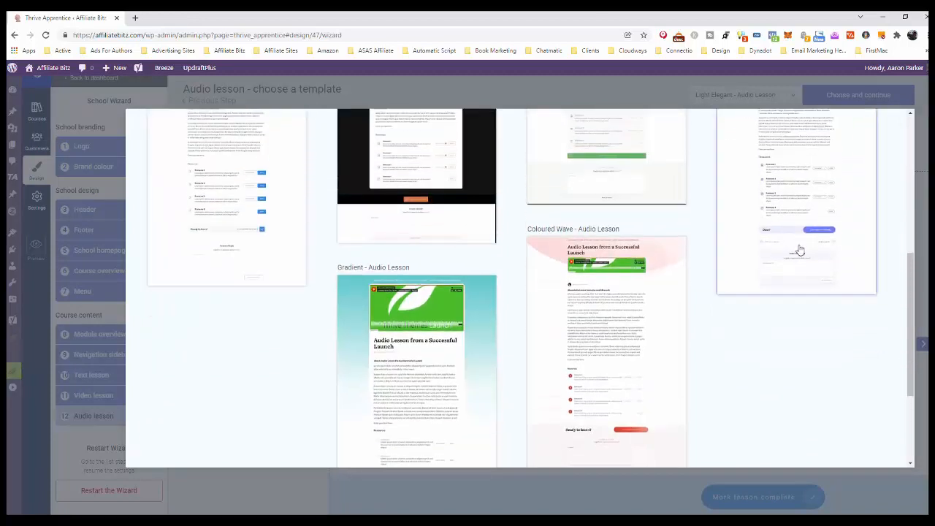
scroll(800, 251, down, 1)
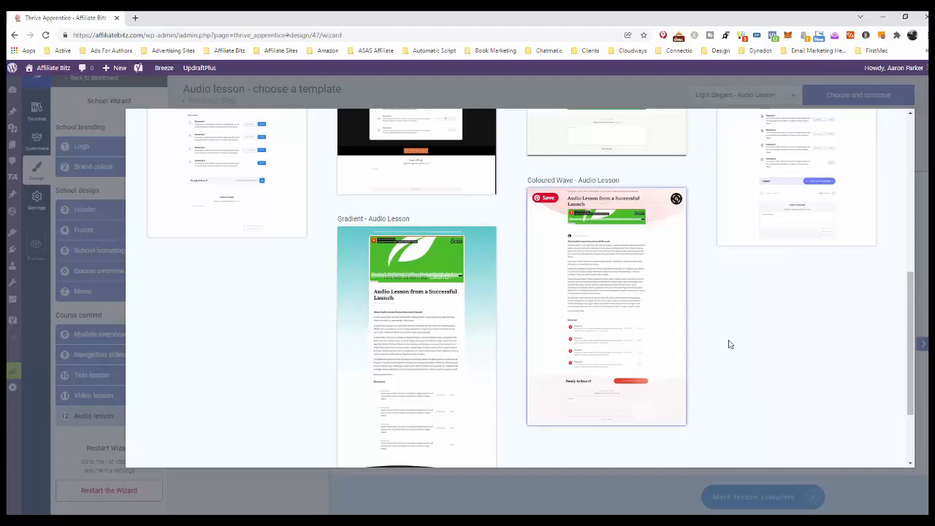
scroll(830, 292, up, 5)
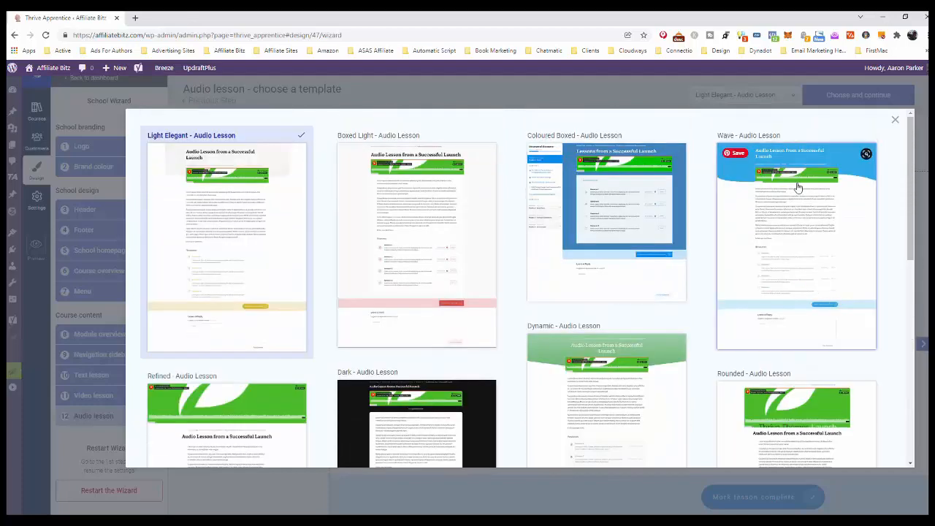
scroll(572, 292, down, 5)
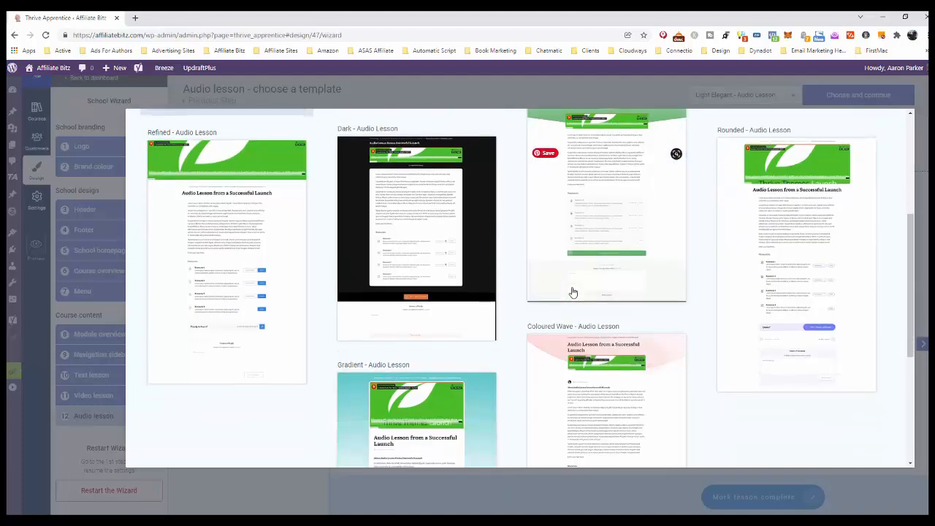
click(646, 209)
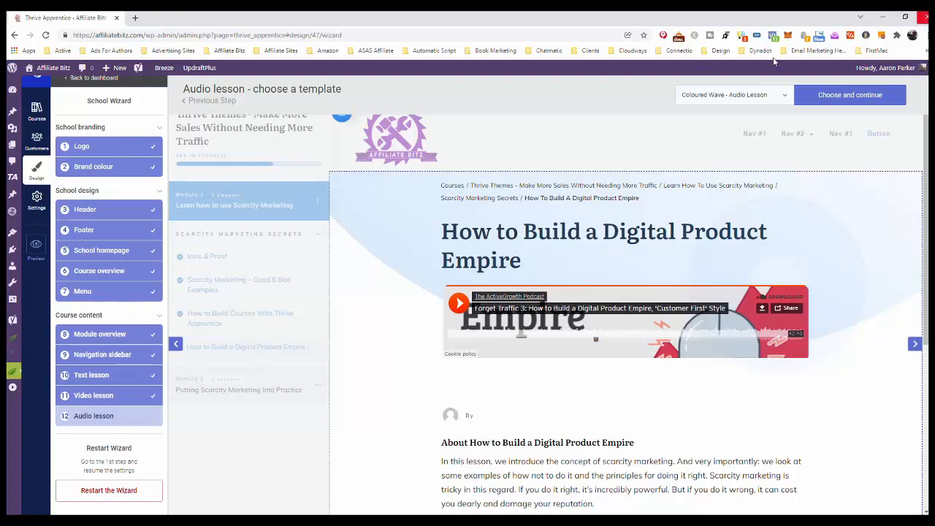
click(850, 97)
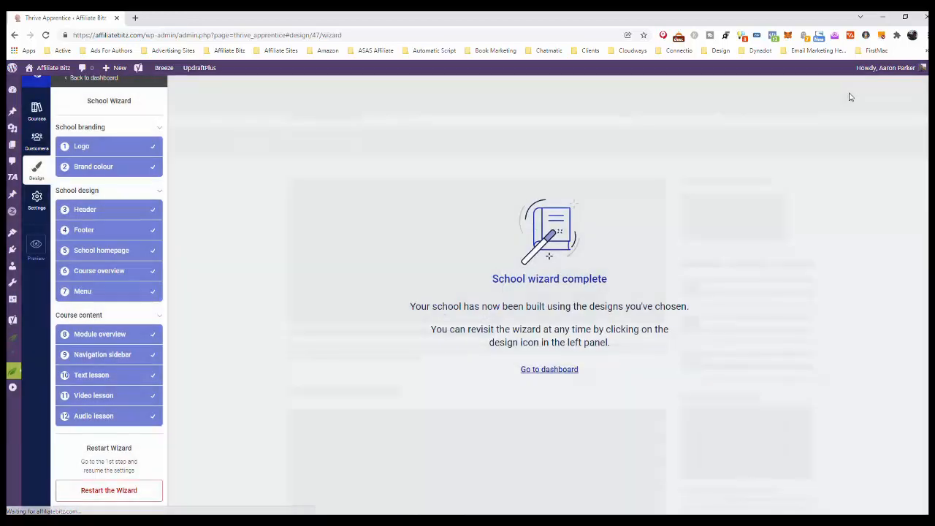
Leave the completed wizard for the design dashboard and open the school preview.
click(550, 369)
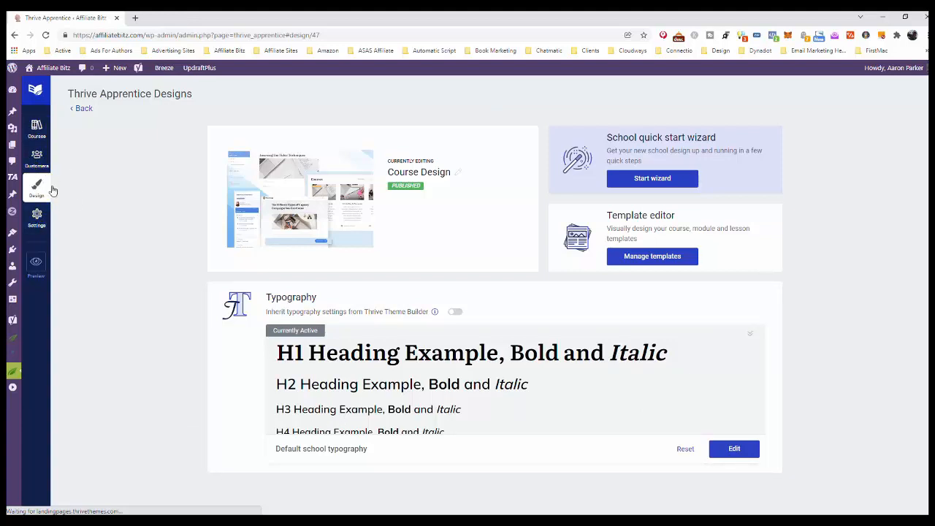
click(36, 263)
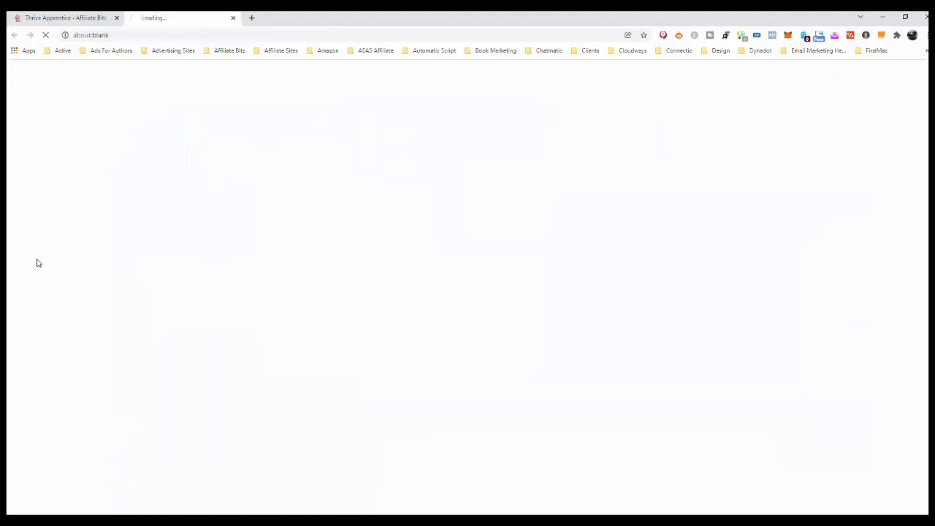